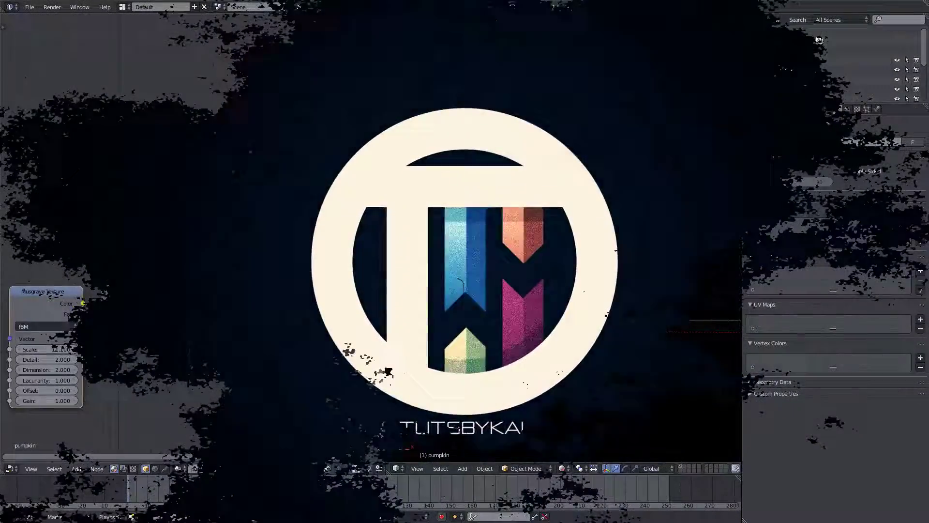
left_click(76, 468)
mouse_move(96, 428)
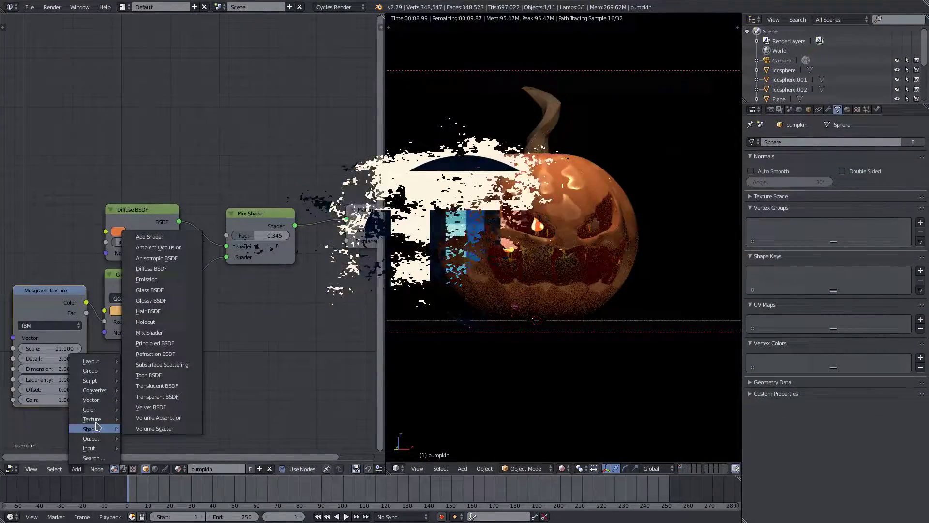
mouse_move(91, 391)
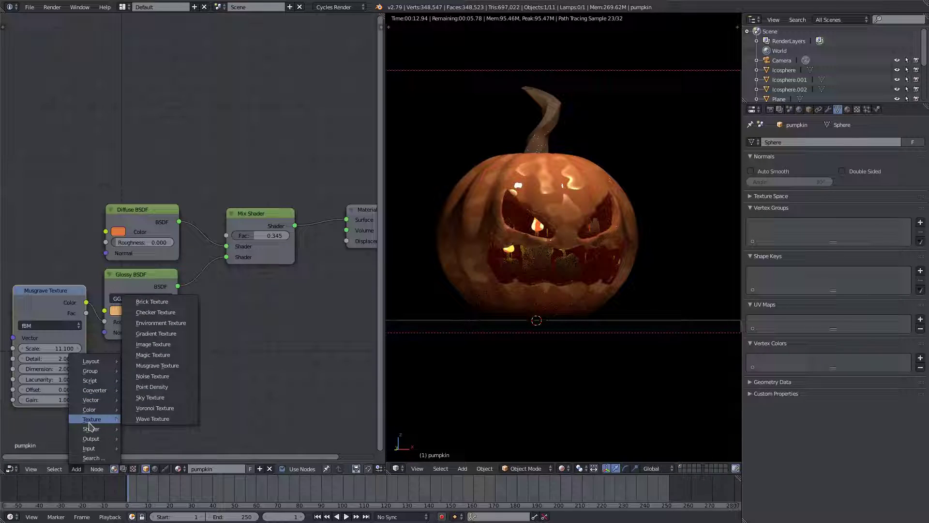
Reroute the Musgrave Texture's color output from the Glossy BSDF's roughness to the Diffuse BSDF's color and place the texture beside it
middle_click_drag(197, 328, 236, 331)
left_click_drag(143, 325, 146, 235)
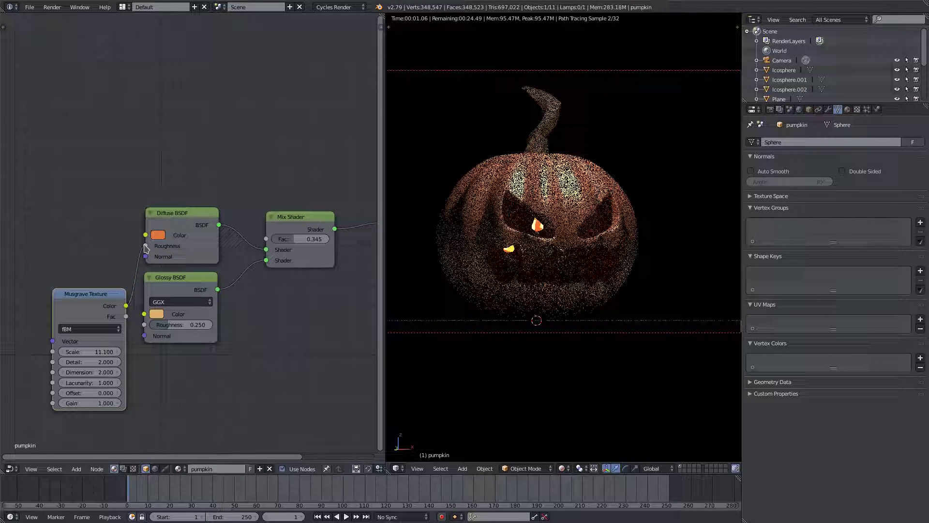
middle_click_drag(147, 235, 211, 227)
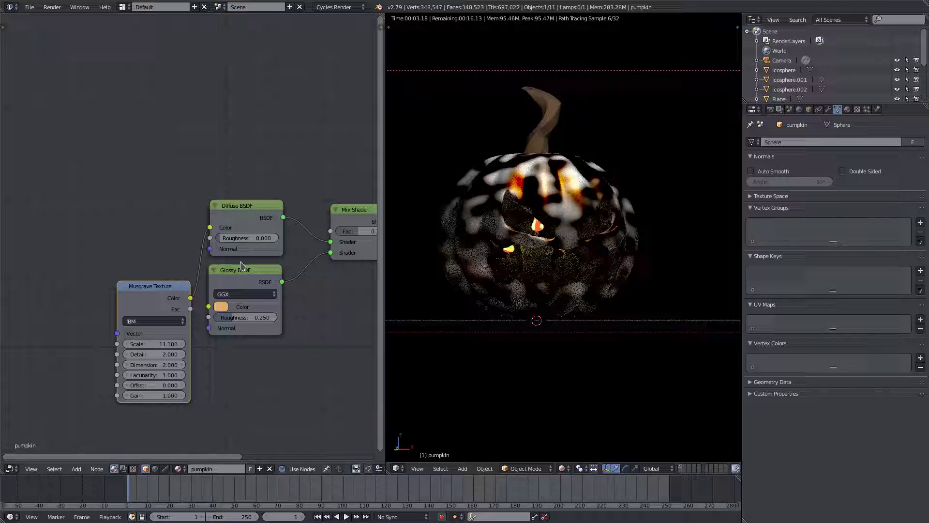
key("g")
left_click(91, 158)
mouse_move(206, 230)
middle_mouse_down()
mouse_move(214, 214)
mouse_move(220, 221)
middle_mouse_up()
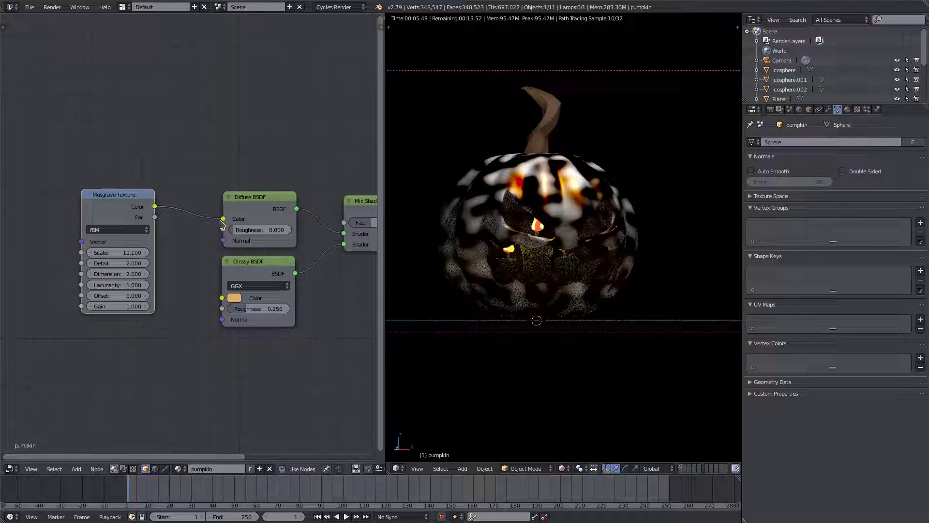
middle_click_drag(300, 250, 270, 258)
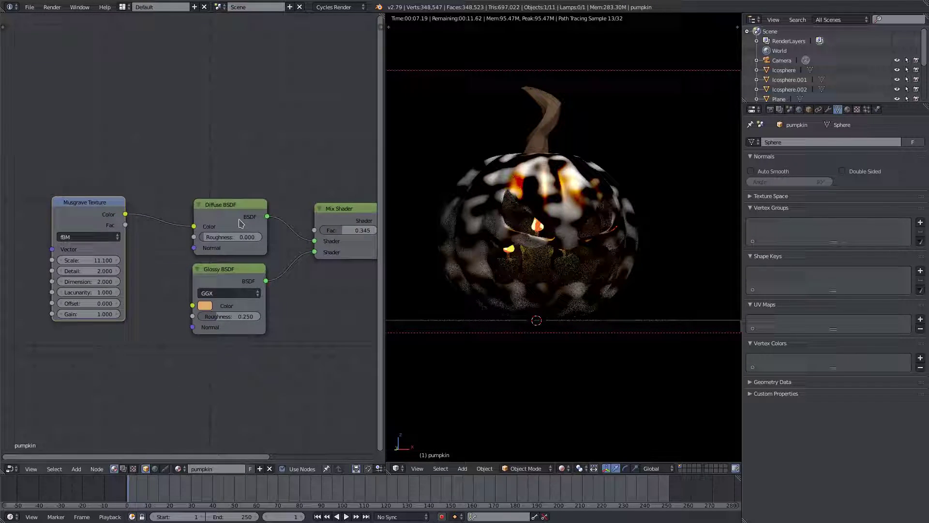
Duplicate the Mix Shader and insert the copy between the Musgrave Texture and the Diffuse BSDF, spacing the nodes apart
left_click_drag(250, 212, 233, 189)
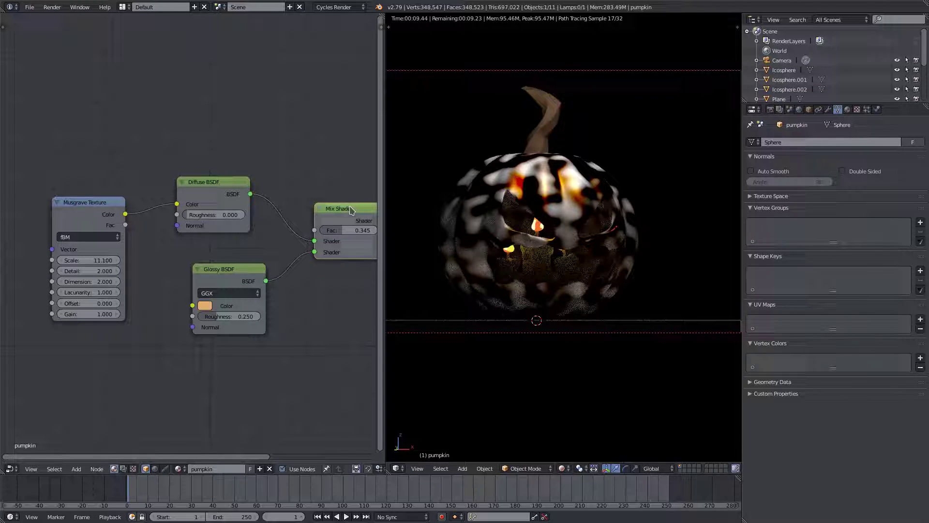
key("shift+d")
left_click(158, 195)
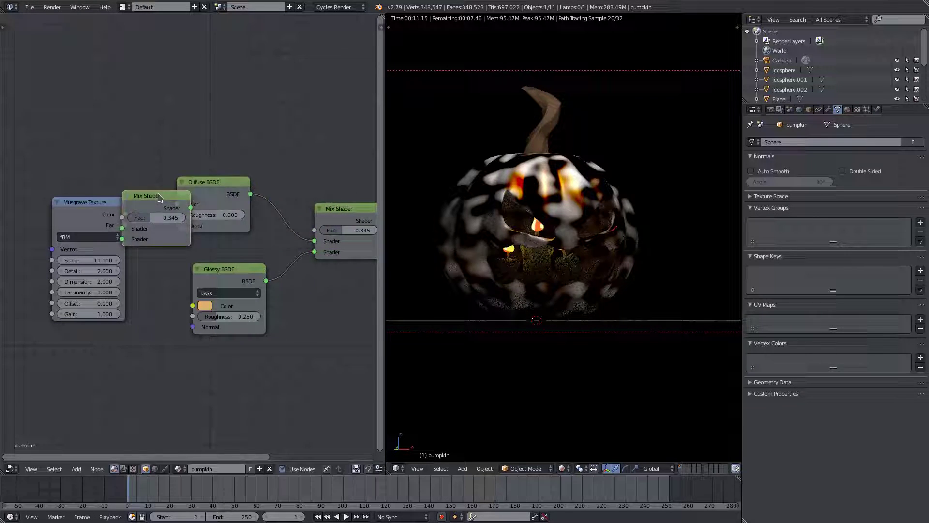
left_click_drag(75, 206, 66, 171)
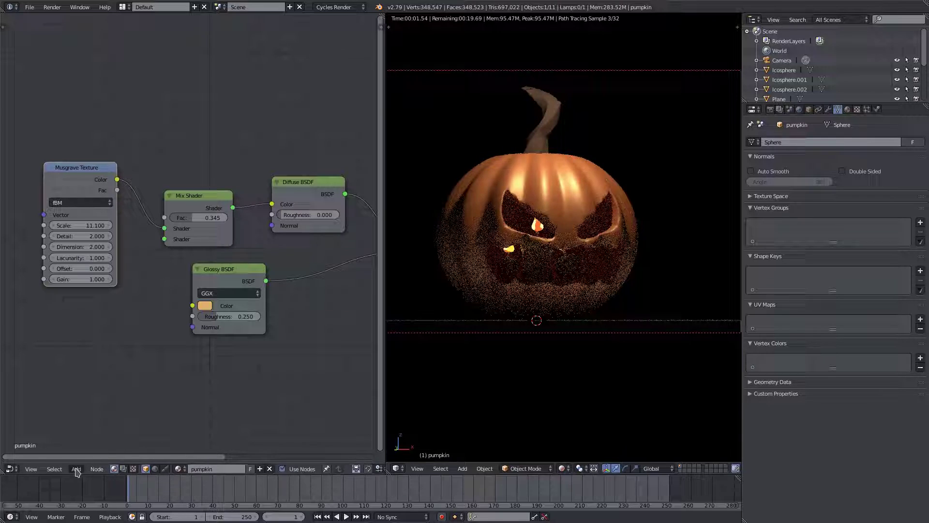
Duplicate the Diffuse BSDF below the Musgrave Texture and connect the copy to the duplicated Mix Shader's second shader input
key("shift+a")
left_click(316, 189)
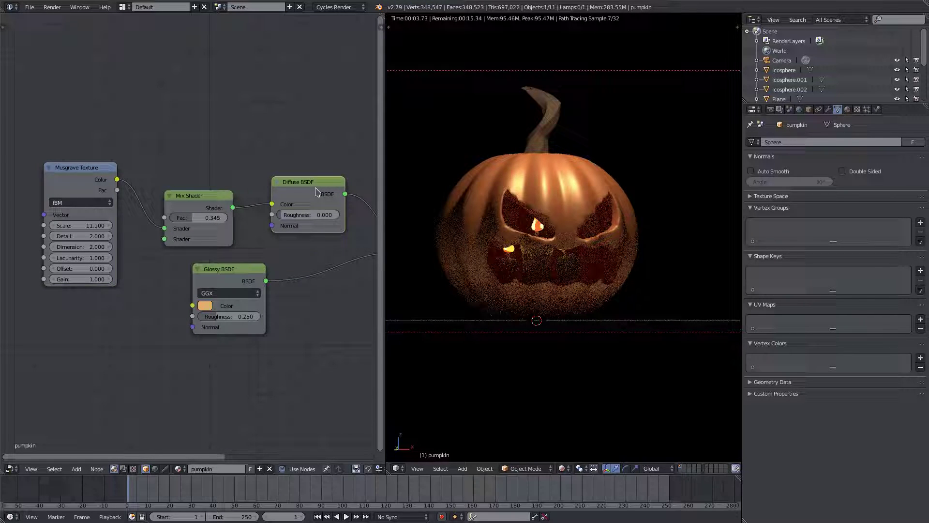
key("shift+d")
left_click(87, 309)
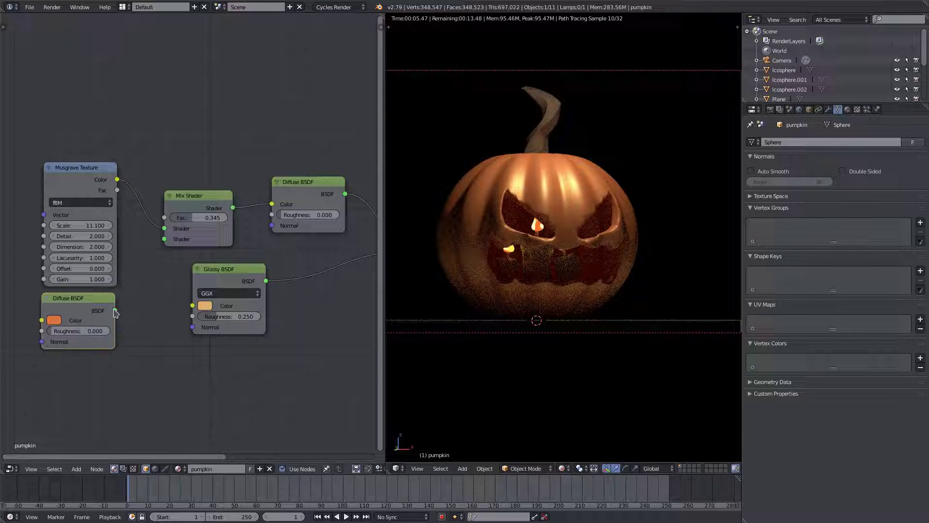
left_click_drag(114, 310, 164, 240)
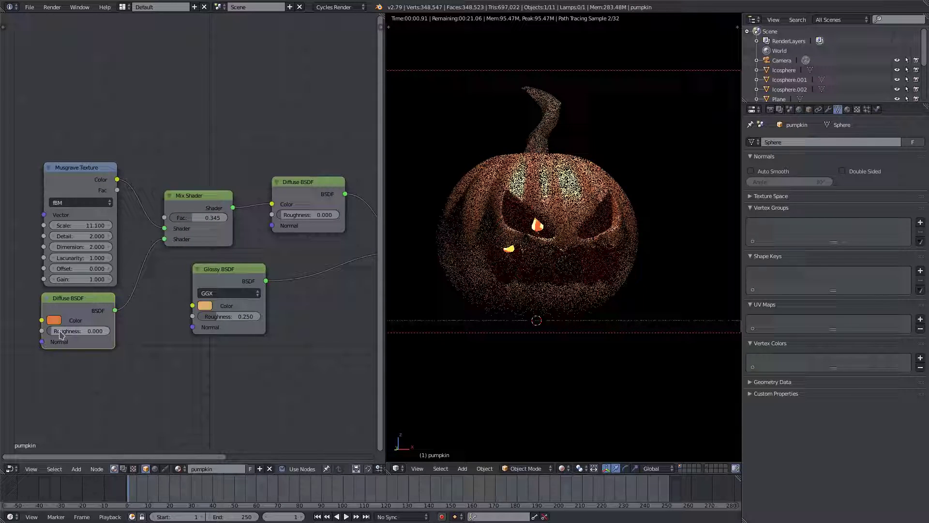
Change the duplicated Diffuse BSDF's color to red and set the duplicated Mix Shader's factor to 0.5
left_click(55, 321)
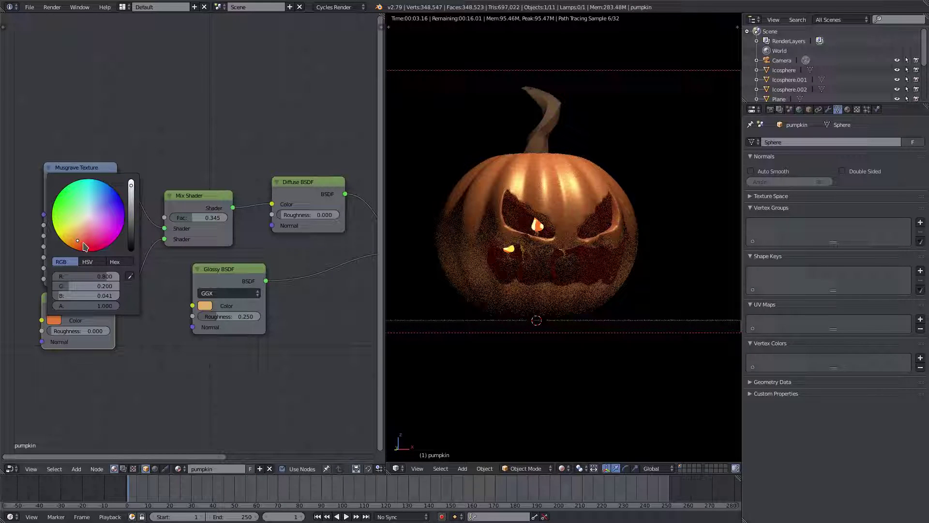
left_click_drag(84, 244, 83, 242)
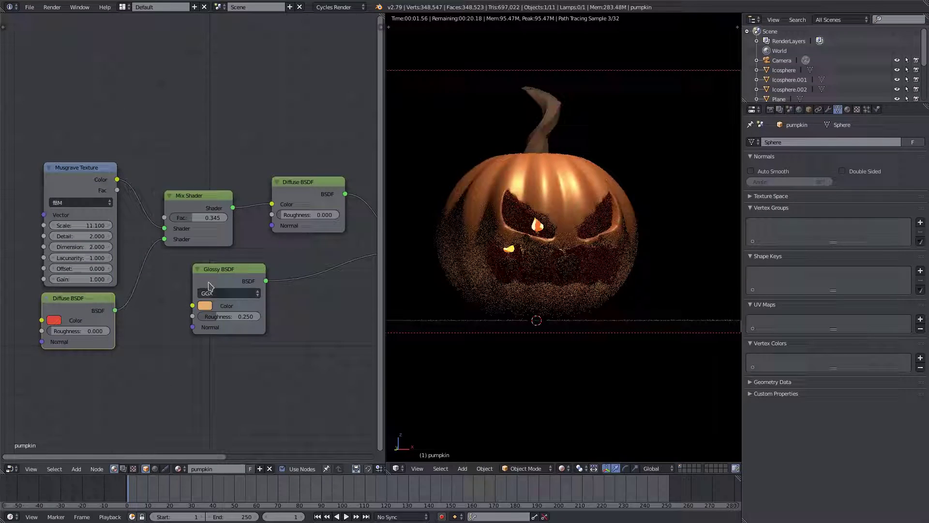
middle_click_drag(209, 286, 193, 283)
left_click(186, 214)
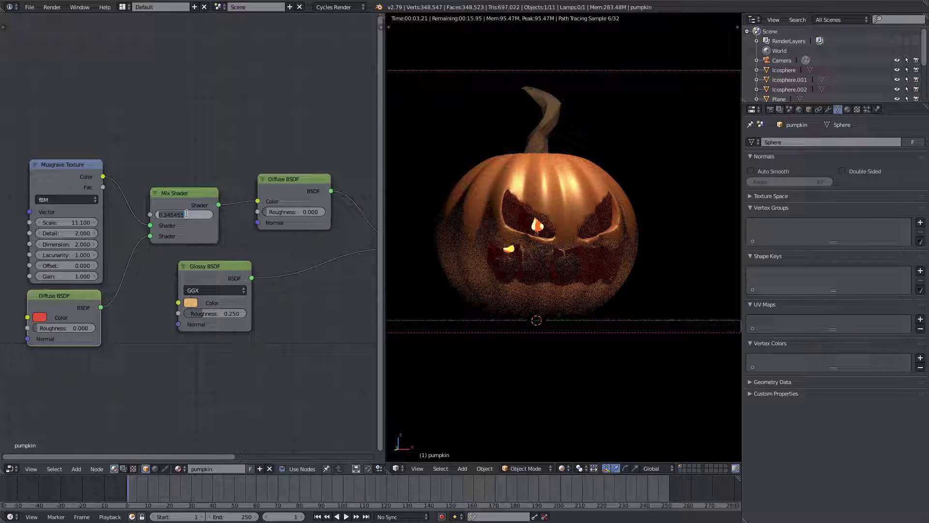
type("0.3")
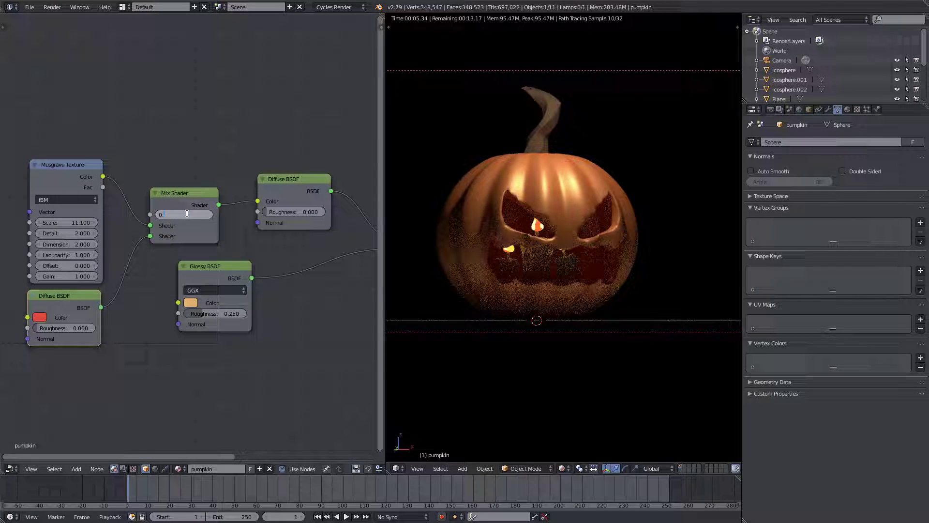
key("Return")
Move the duplicated Mix Shader's output link to the original Diffuse BSDF's roughness and reroute the Musgrave color into the duplicated Diffuse BSDF
middle_click_drag(258, 206, 238, 207)
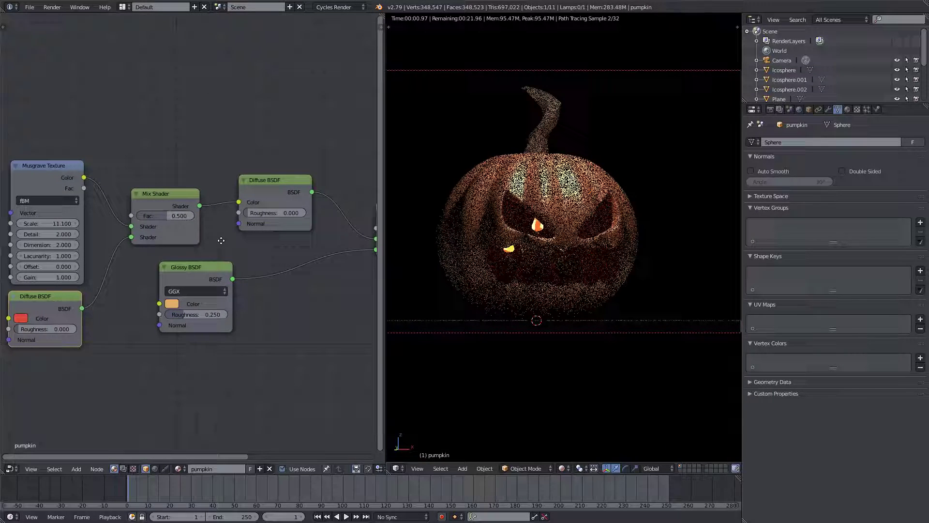
left_click_drag(239, 206, 238, 213)
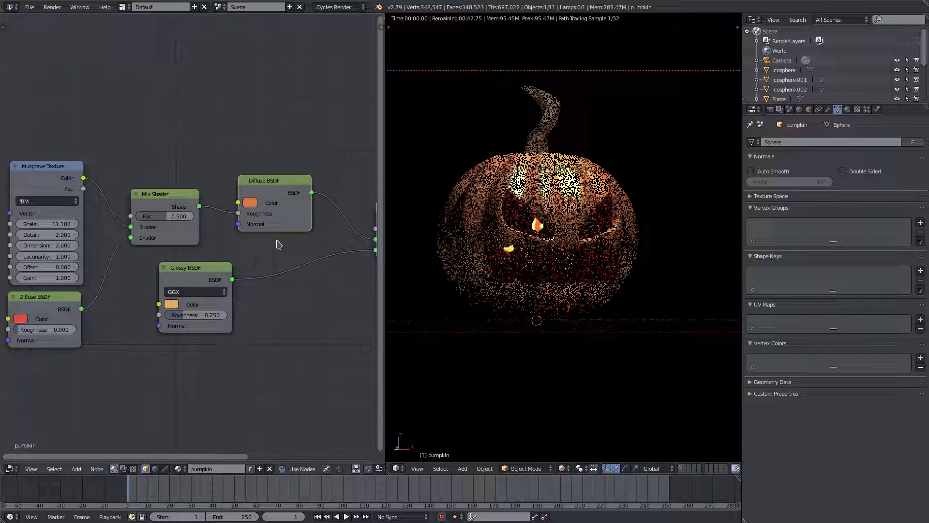
middle_click_drag(279, 233, 326, 234)
left_click_drag(182, 230, 59, 321)
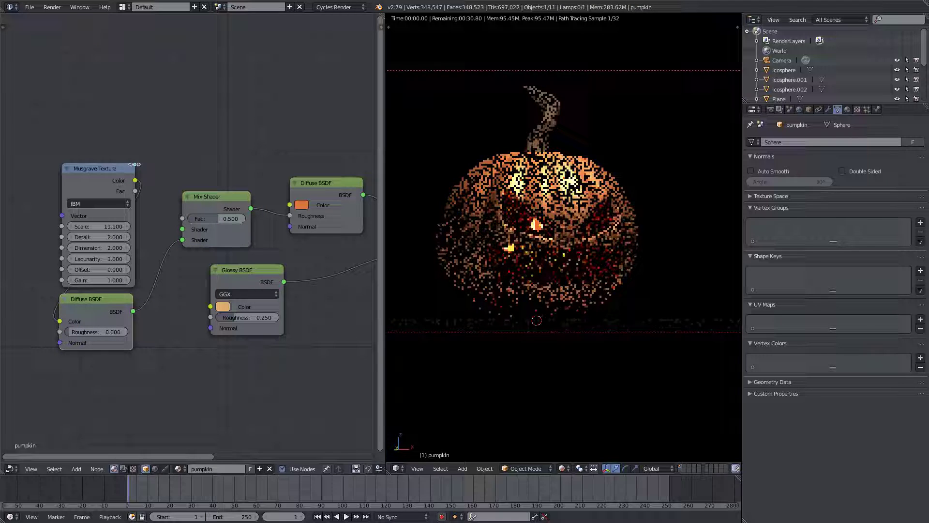
left_click_drag(127, 167, 55, 202)
left_click_drag(87, 299, 119, 219)
Remove the duplicated Mix Shader so the duplicated Diffuse BSDF feeds the original one's color, and line up the remaining nodes
left_click_drag(185, 239, 290, 204)
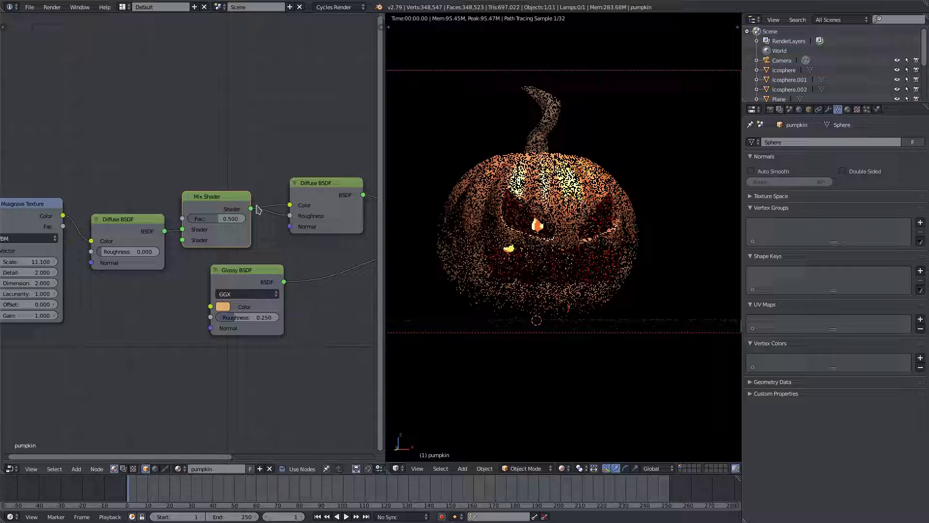
key("ctrl+x")
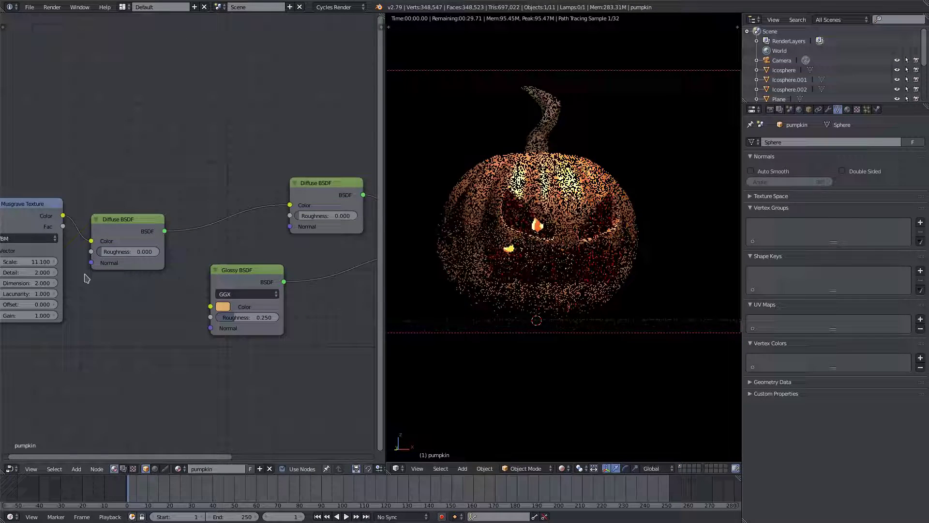
left_click_drag(128, 219, 187, 183)
left_click_drag(29, 204, 90, 178)
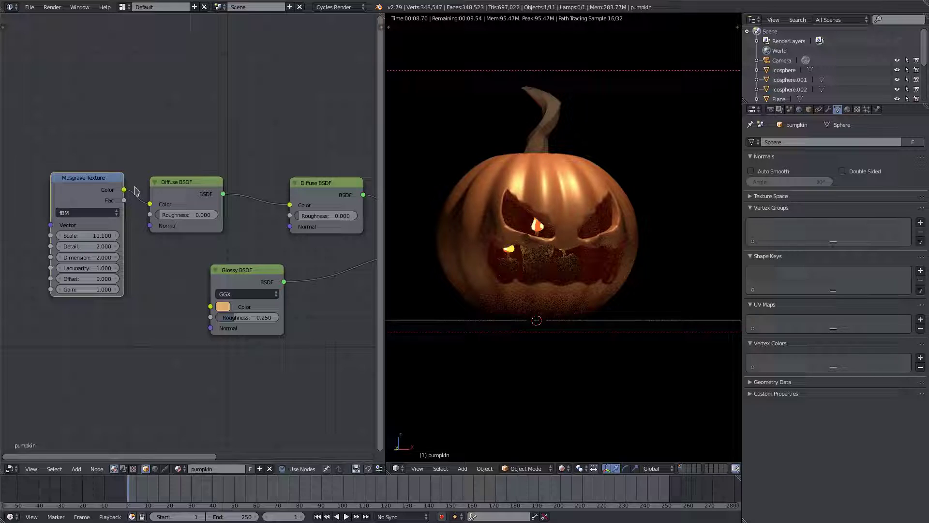
left_click(179, 188)
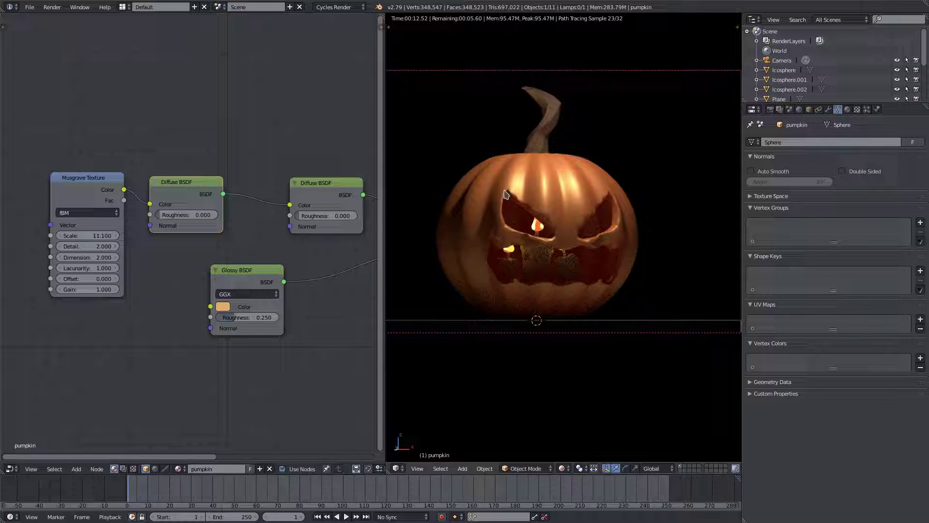
key("x")
left_click(529, 292)
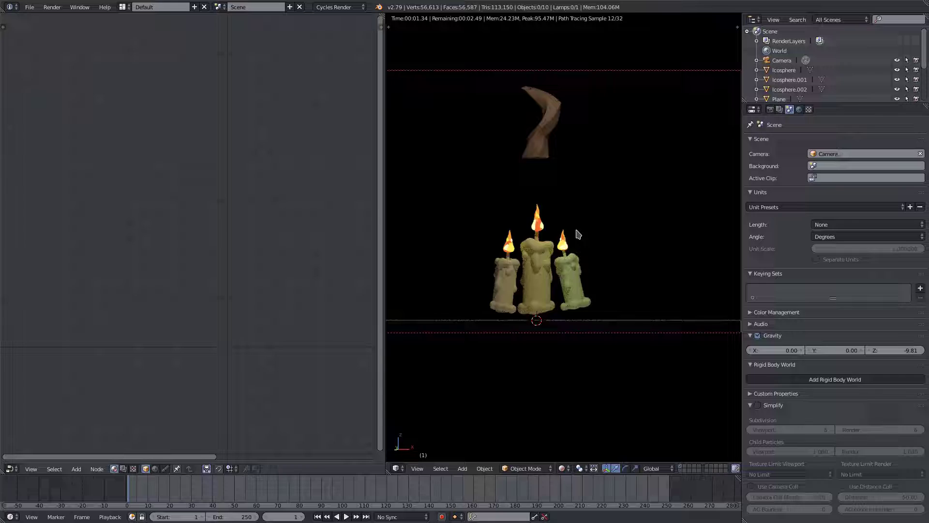
key("ctrl+z")
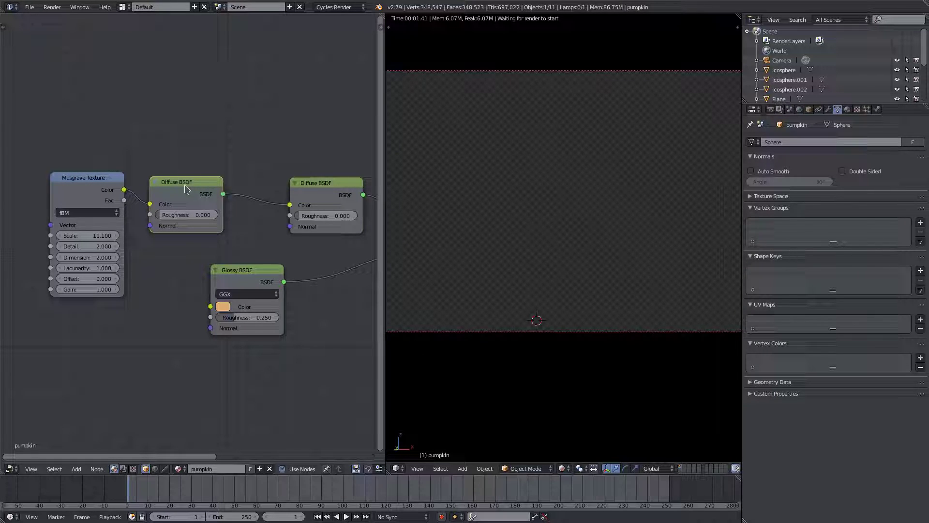
Delete the duplicated Diffuse BSDF and the Musgrave Texture, and move the Glossy BSDF directly beneath the remaining Diffuse BSDF
key("x")
left_click(70, 190)
key("x")
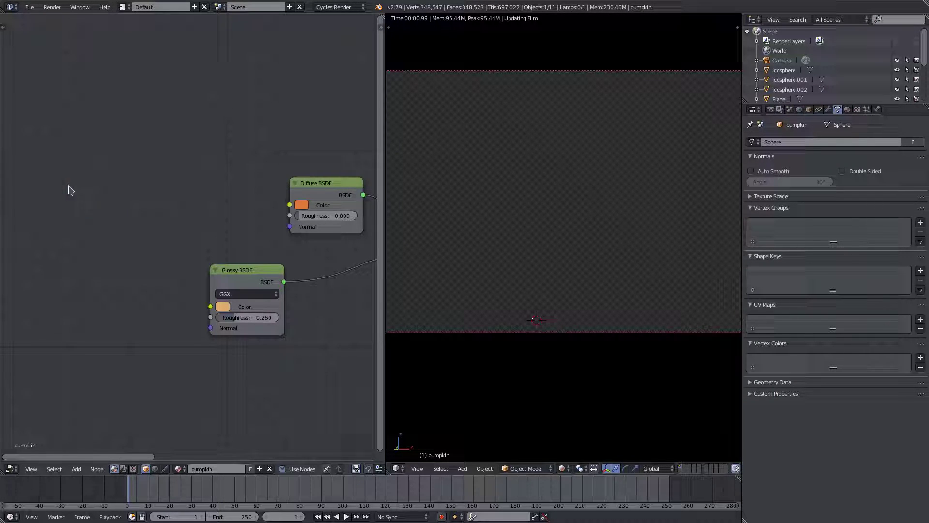
middle_click_drag(108, 246, 26, 255)
left_click_drag(177, 280, 255, 257)
Add a new Musgrave Texture node and place it below and before the Glossy BSDF
left_click(77, 469)
mouse_move(99, 420)
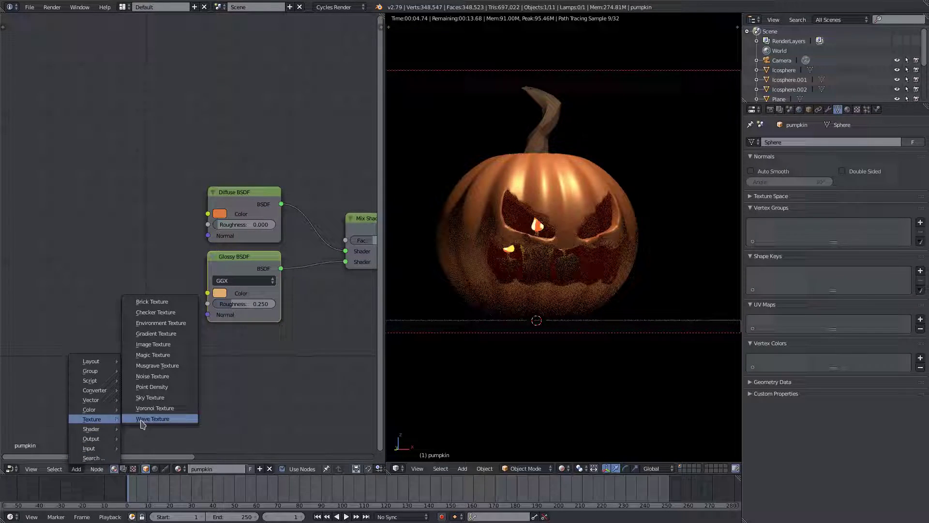
left_click(175, 368)
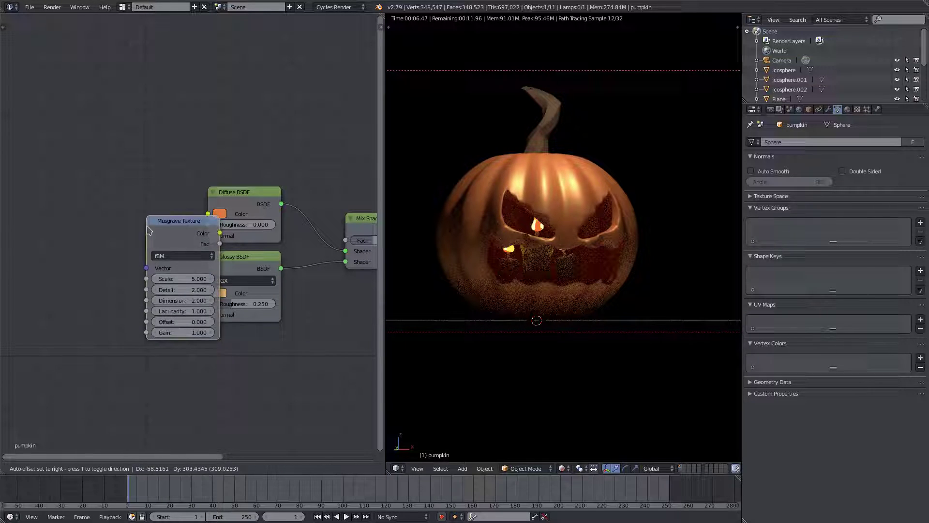
left_click(274, 361)
middle_click_drag(274, 360, 131, 356)
left_click_drag(145, 357, 27, 335)
middle_click_drag(139, 340, 194, 341)
key("g")
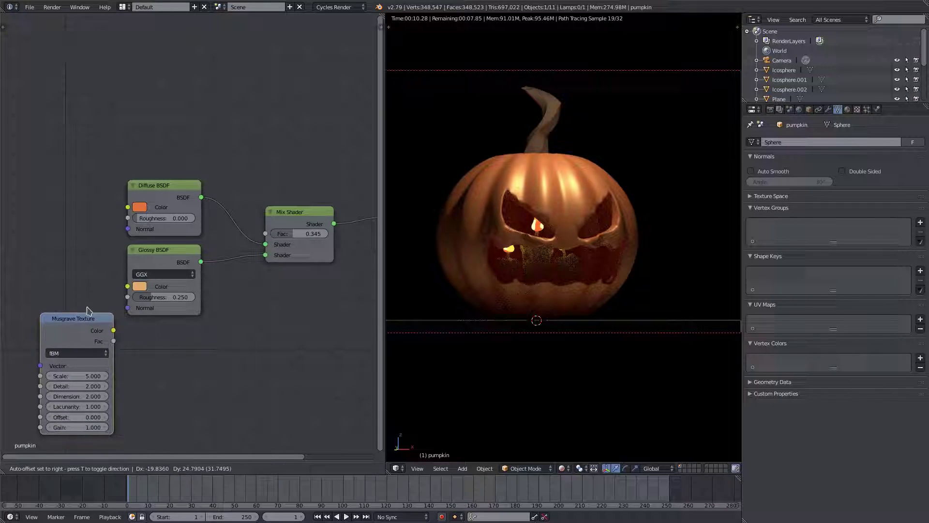
left_click(100, 310)
Connect the Musgrave Texture's Fac output to the Mix Shader's factor and its color output to the Glossy BSDF's roughness
left_click_drag(99, 309, 264, 238)
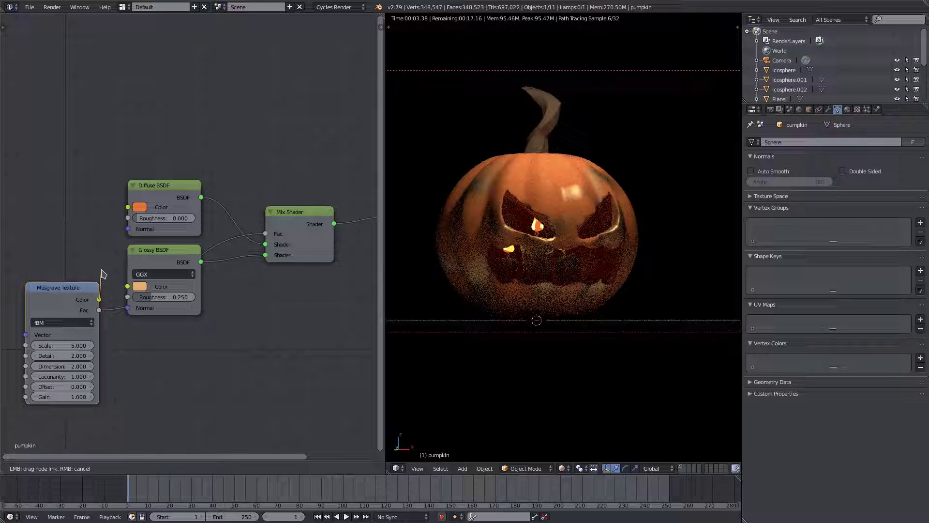
left_click_drag(125, 227, 128, 287)
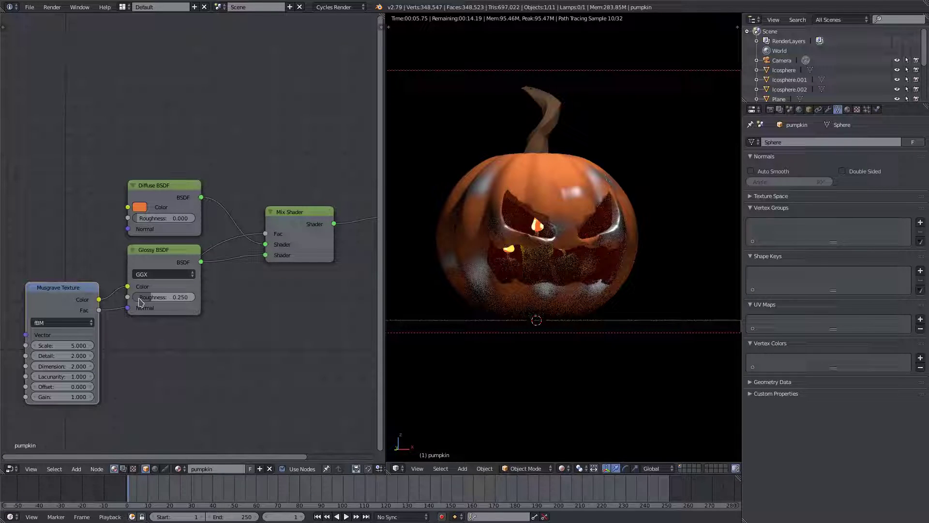
left_click_drag(128, 288, 127, 297)
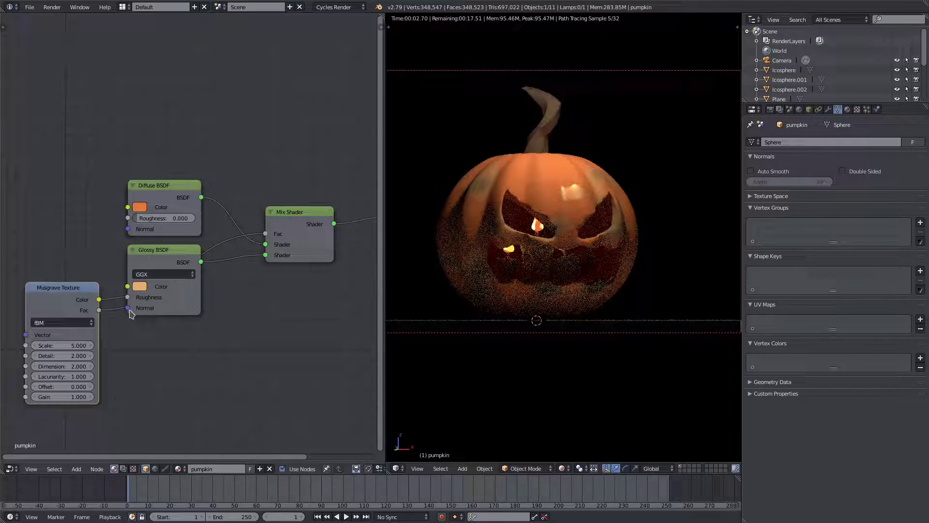
left_click(290, 223)
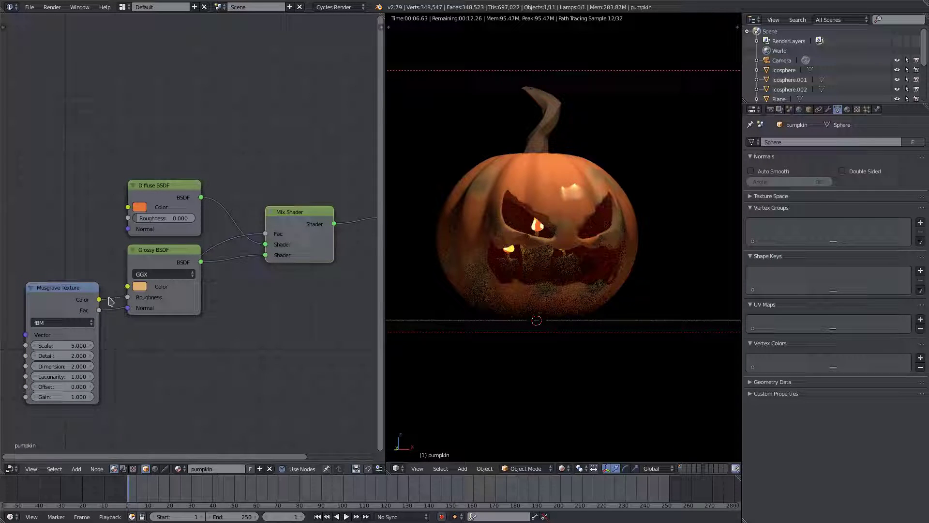
Set the Musgrave Texture's scale to 0.1
left_click_drag(63, 345, 37, 345)
left_click(65, 346)
key("Return")
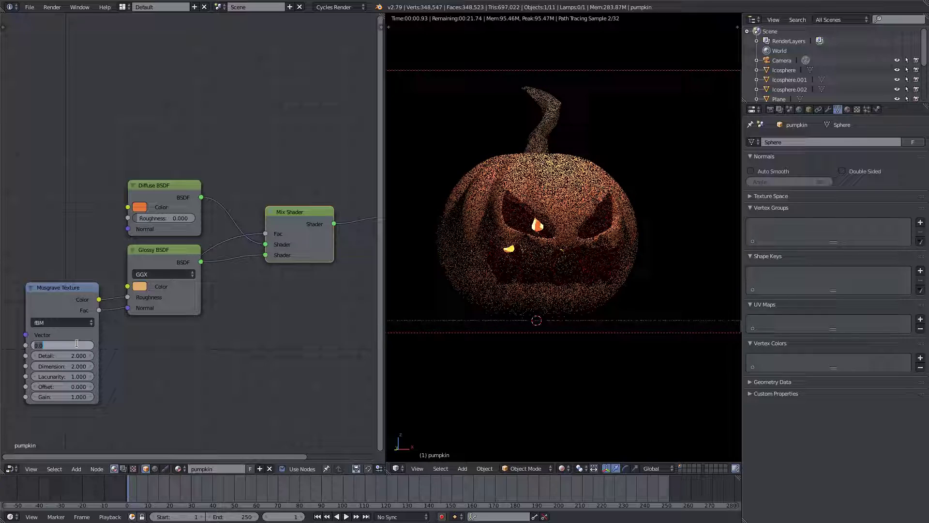
left_click(91, 345)
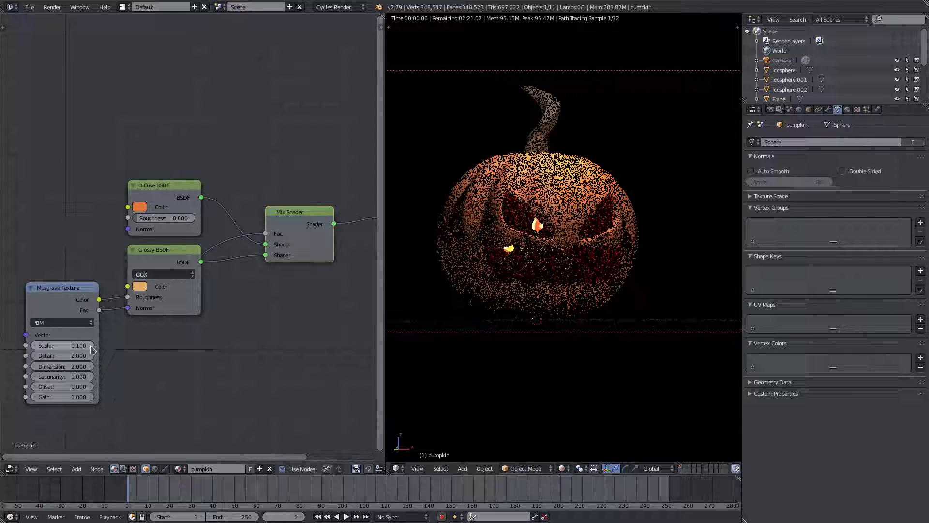
Try progressively larger scale values on the Musgrave Texture, raising it to 1.8
left_click(92, 346)
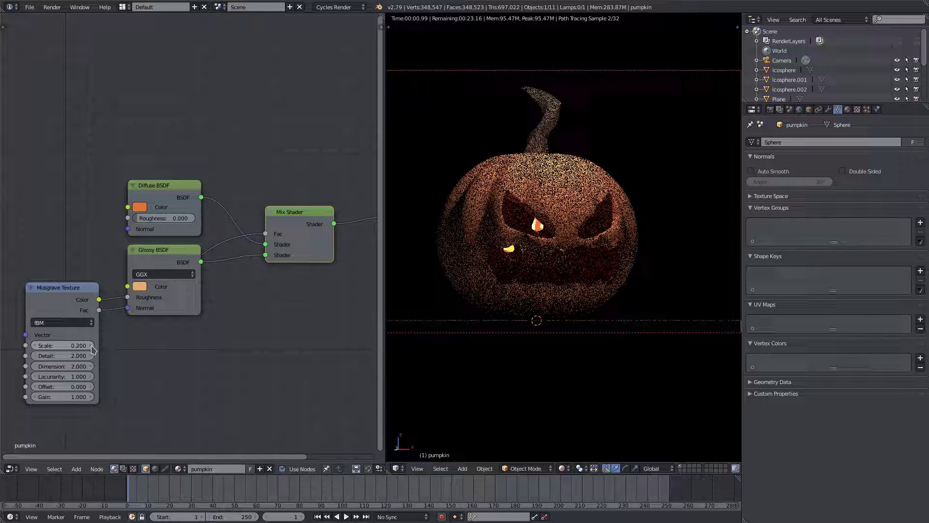
left_click_drag(78, 346, 92, 345)
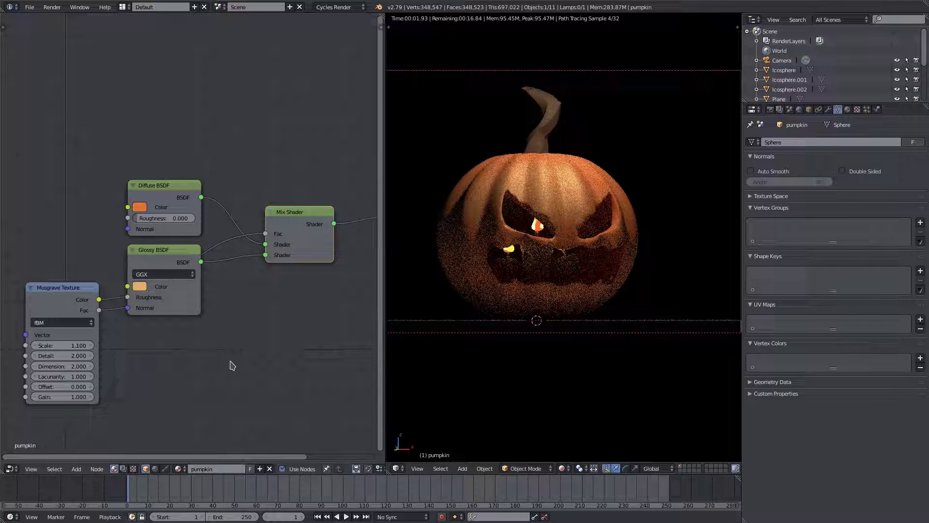
left_click_drag(63, 346, 117, 345)
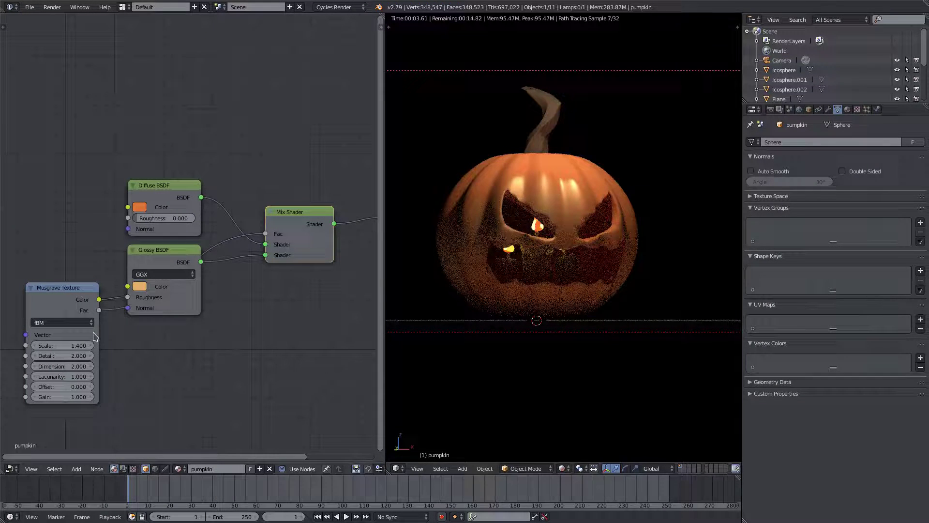
left_click_drag(91, 346, 110, 346)
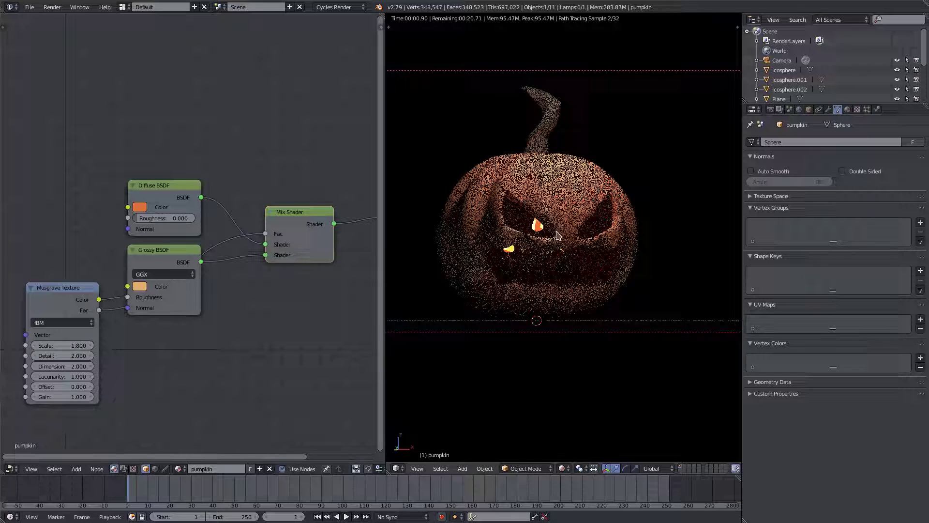
Try a scale of 10 on the Musgrave Texture, and settle on a scale of 3
left_click(71, 345)
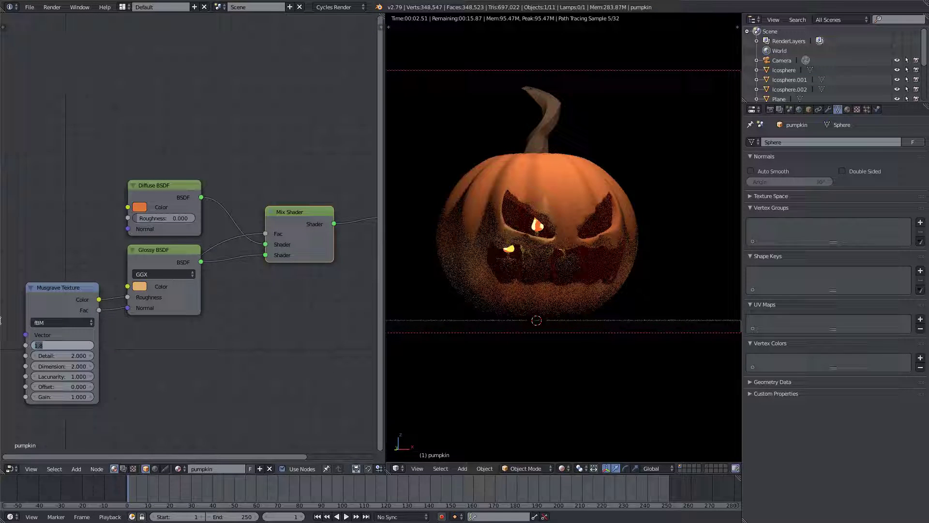
type("1.")
key("Return")
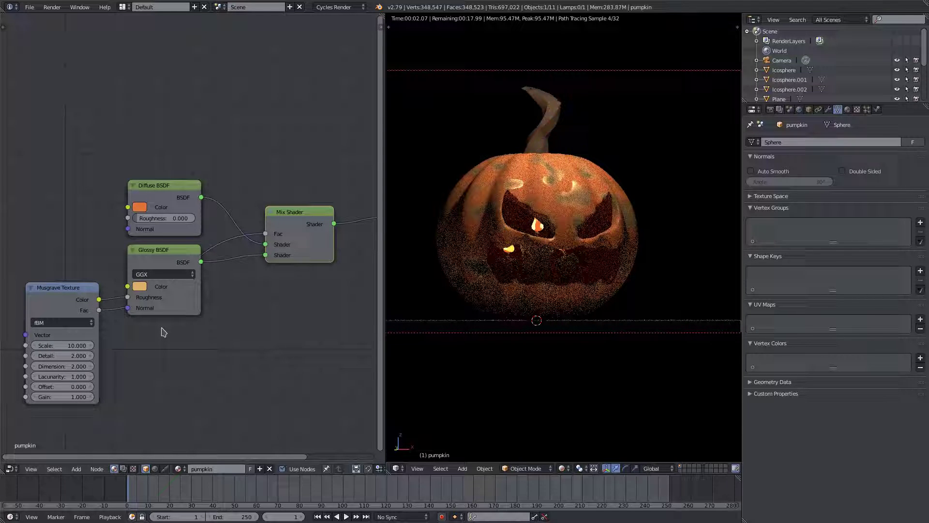
left_click(53, 344)
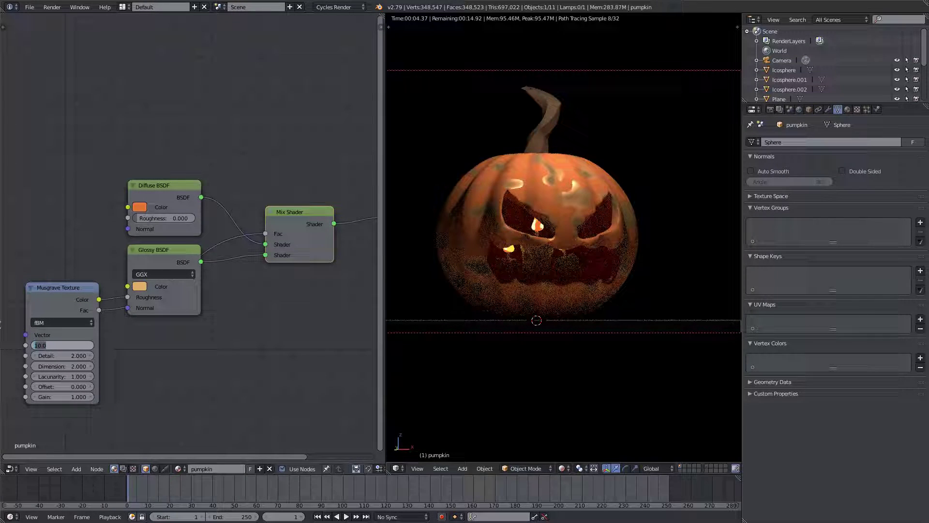
key("Return")
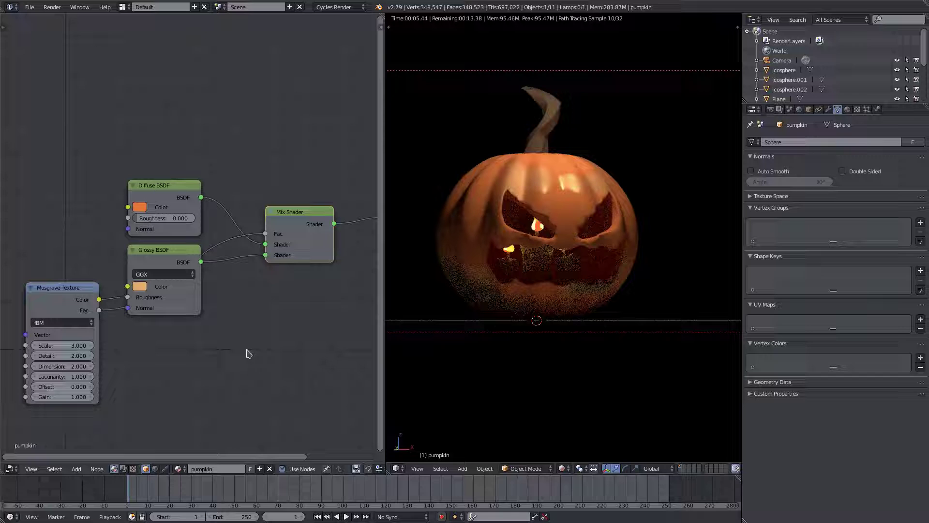
Duplicate the Mix Shader onto the link before the Material Output and set the copy's factor to 0.5
middle_click_drag(268, 298, 199, 291)
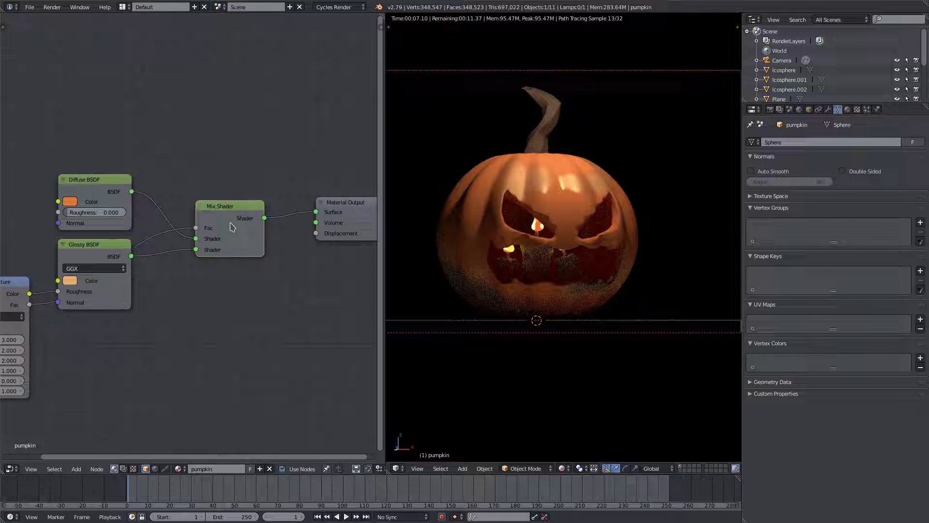
key("shift+d")
left_click(338, 228)
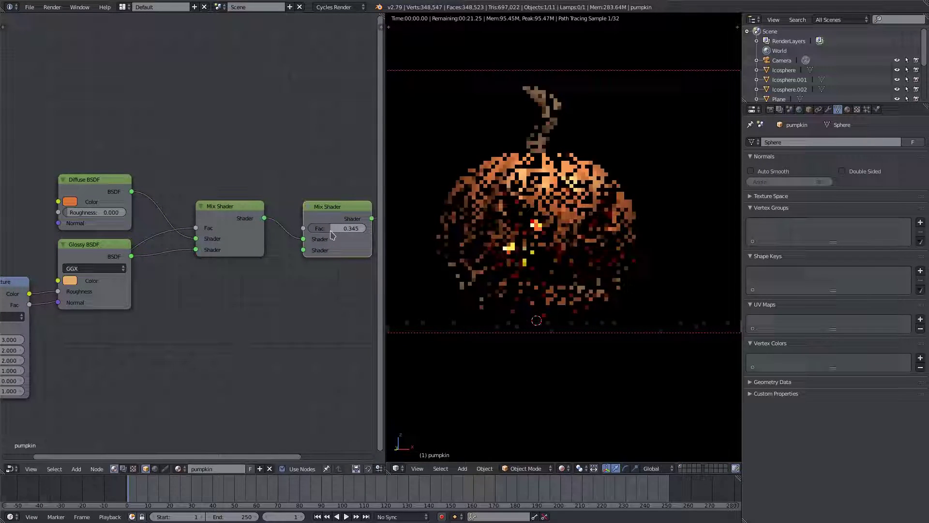
left_click(342, 229)
type("0.3")
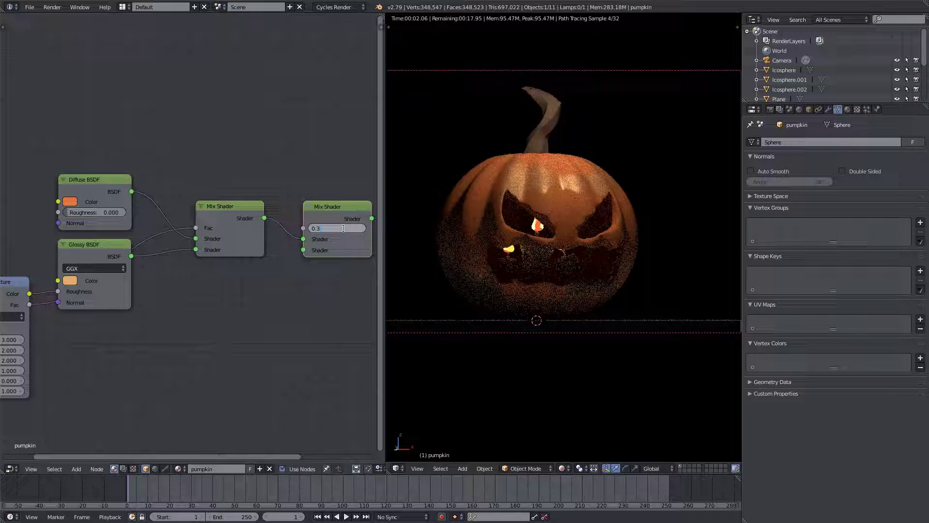
key("Return")
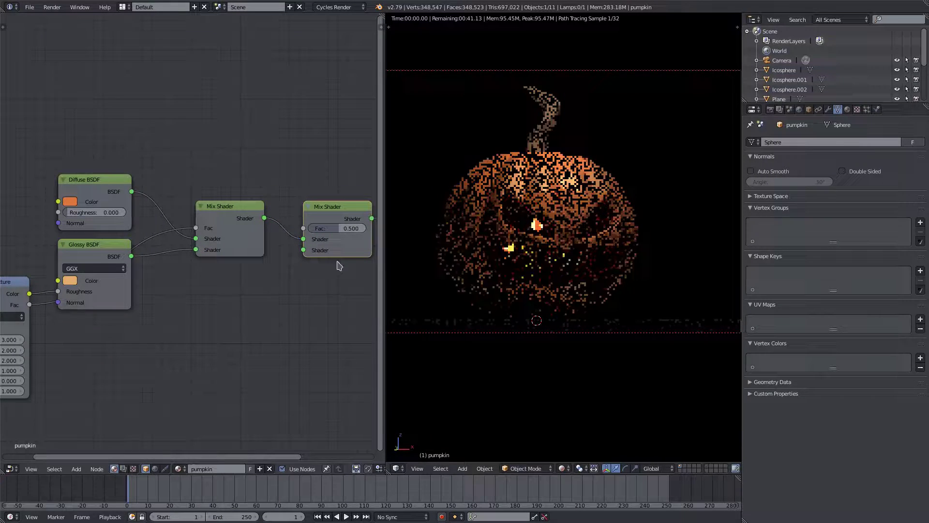
Add a Noise Texture beneath the second Mix Shader and connect its Color output to the Material Output's Displacement
middle_click_drag(149, 436, 155, 432)
left_click(77, 468)
mouse_move(102, 427)
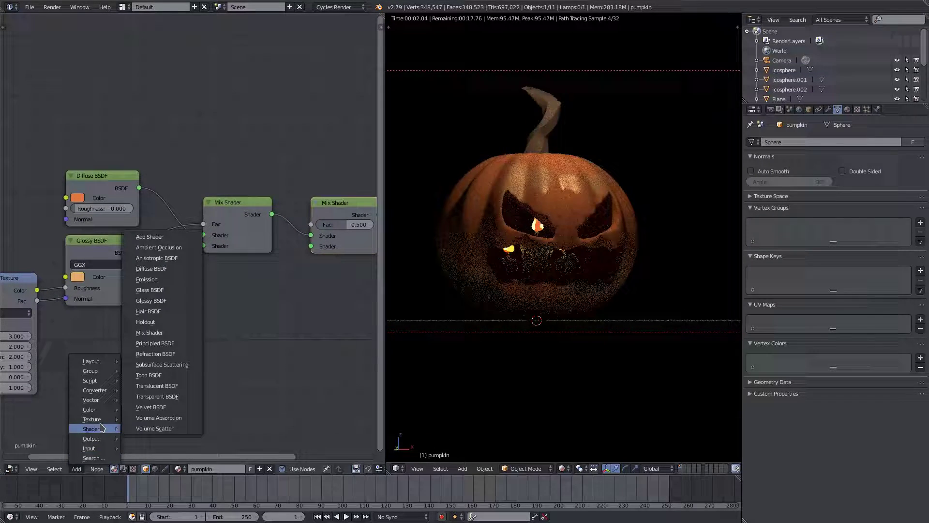
left_click(171, 384)
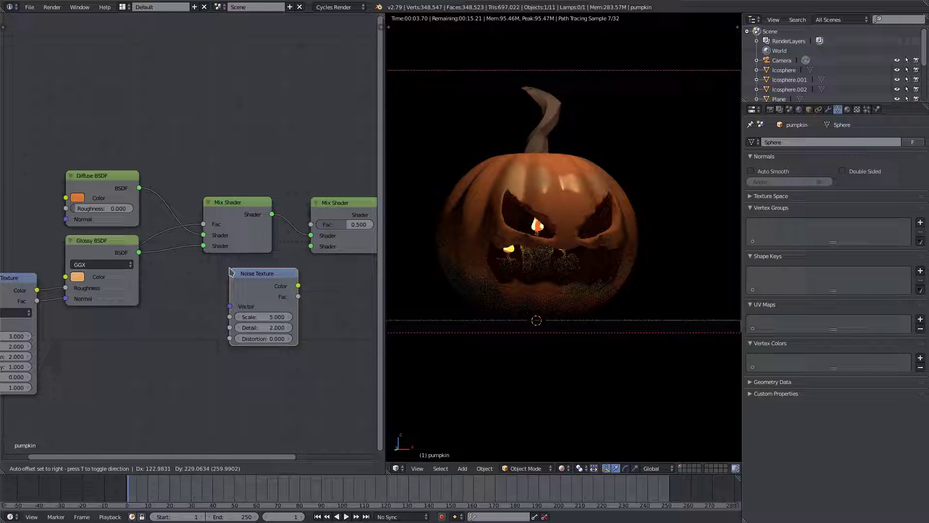
left_click(252, 351)
middle_click_drag(315, 345, 208, 344)
left_click_drag(145, 272, 310, 229)
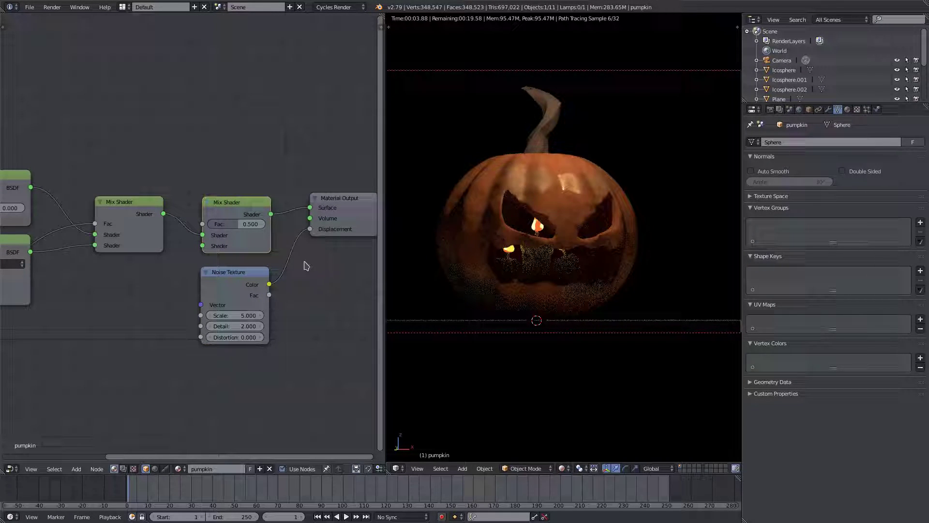
Try a scale of 2 on the Noise Texture, and settle on a scale of 4
left_click(238, 315)
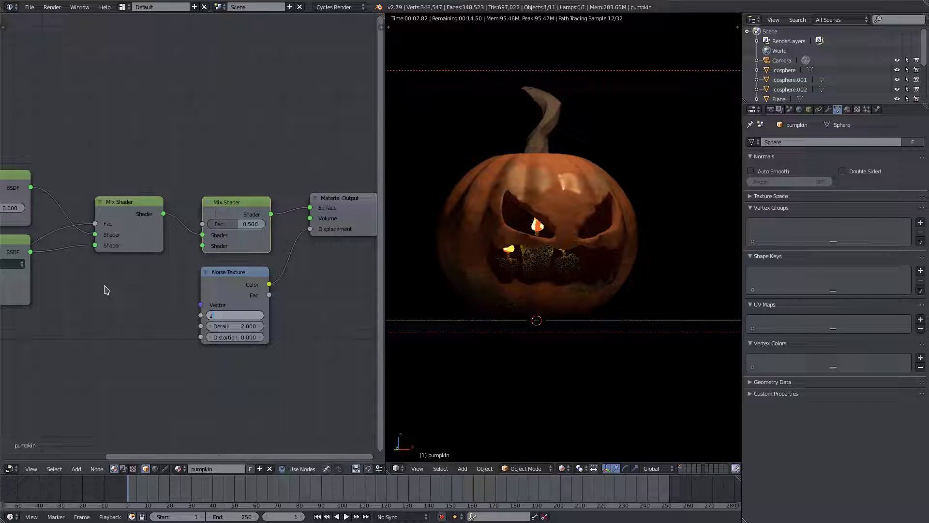
type("2")
key("Return")
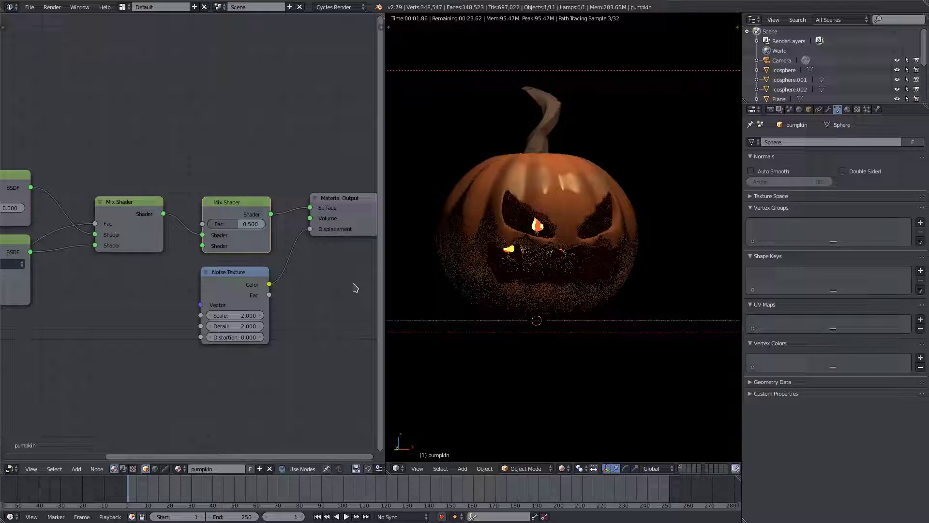
left_click(241, 315)
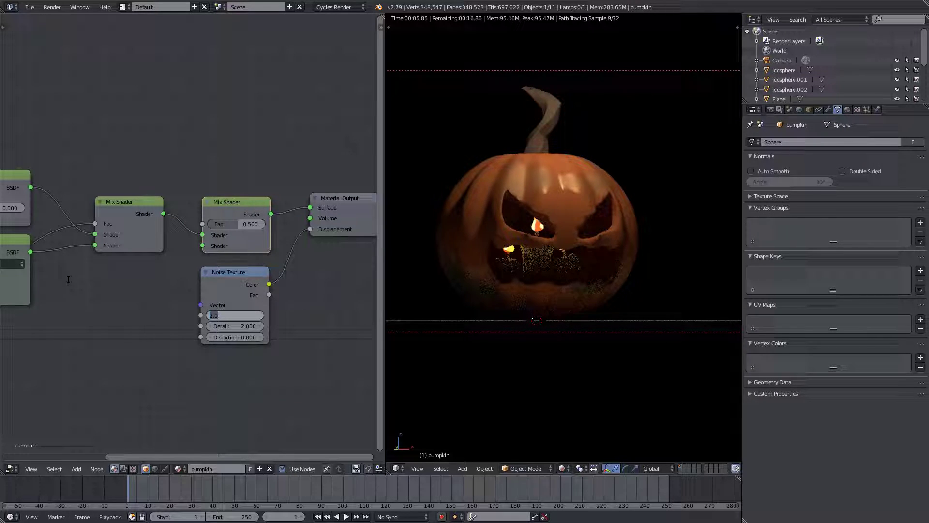
type("4")
key("Return")
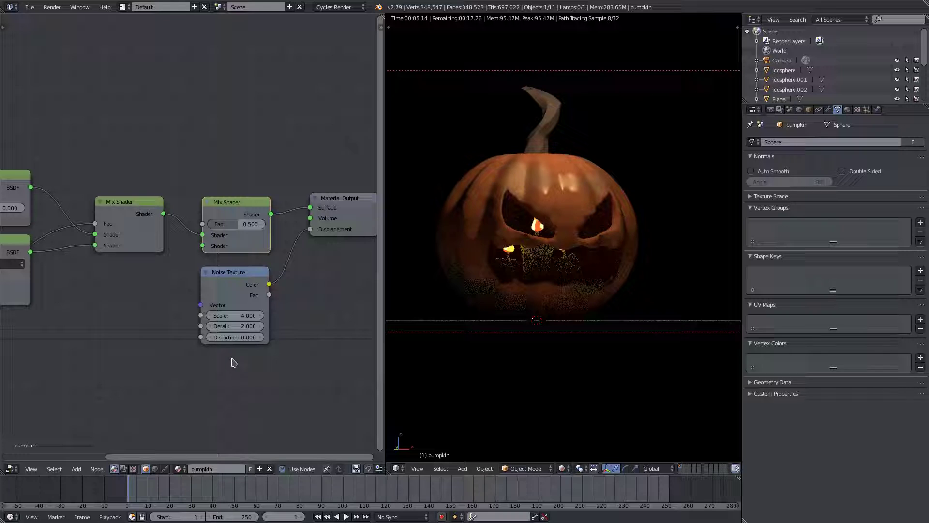
Add a Wave Texture node and place it below the Noise Texture
middle_click_drag(261, 379, 326, 381)
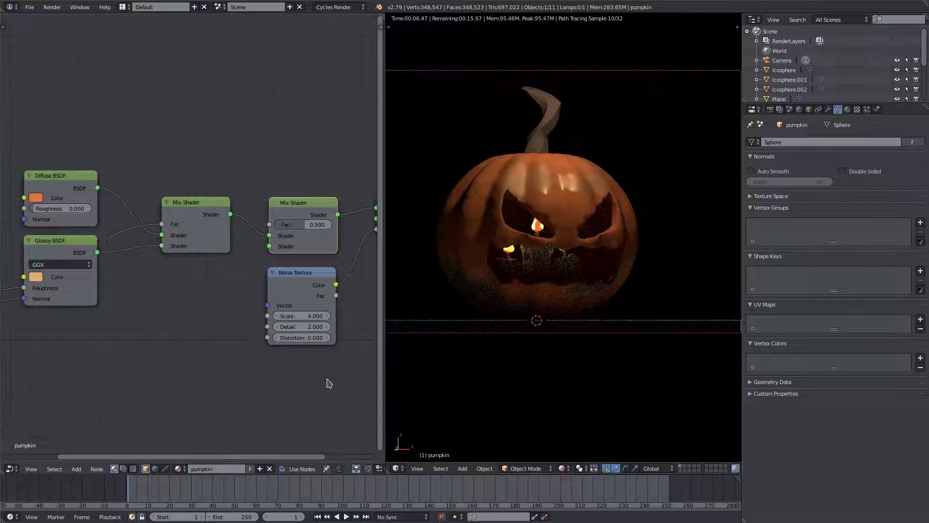
left_click(76, 469)
mouse_move(93, 419)
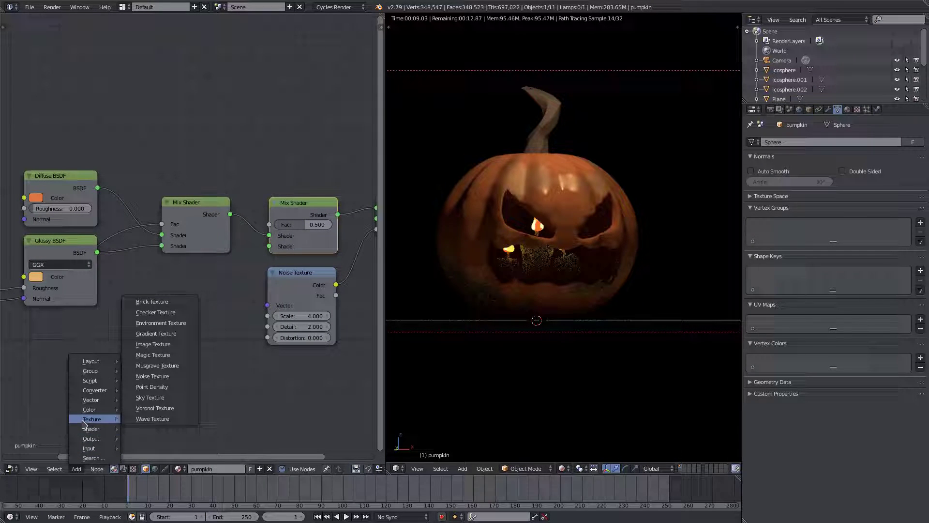
left_click(172, 418)
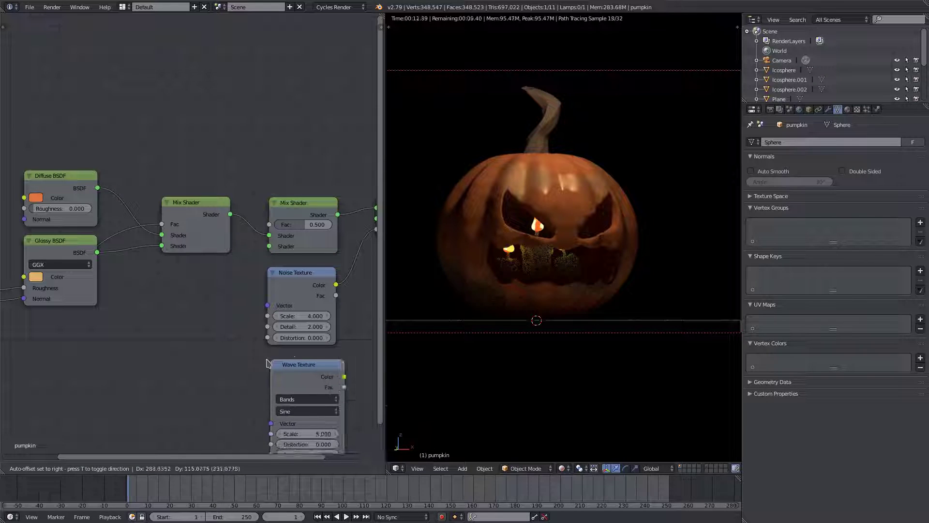
left_click(266, 360)
middle_click_drag(257, 350, 129, 347)
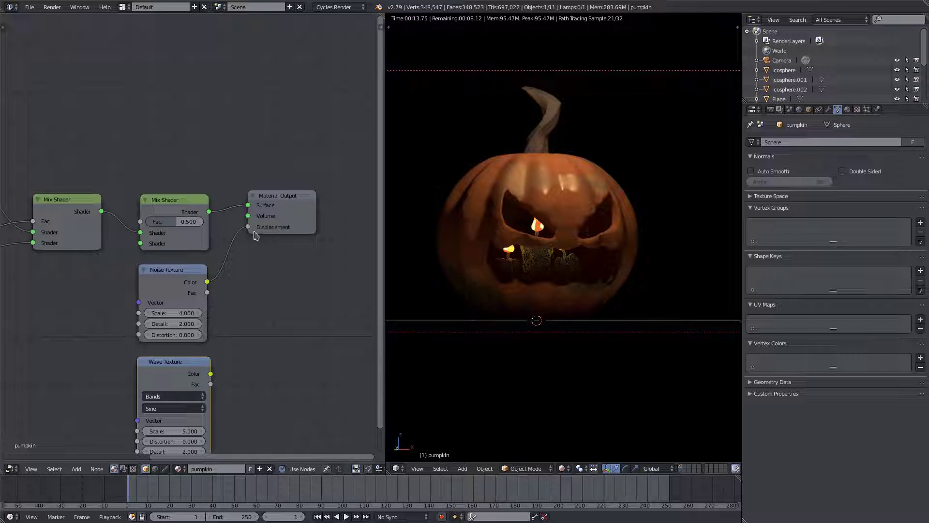
Replace the Noise Texture with the Wave Texture's Color output as the Displacement input, and move the Material Output farther from the textures
key("ctrl+z")
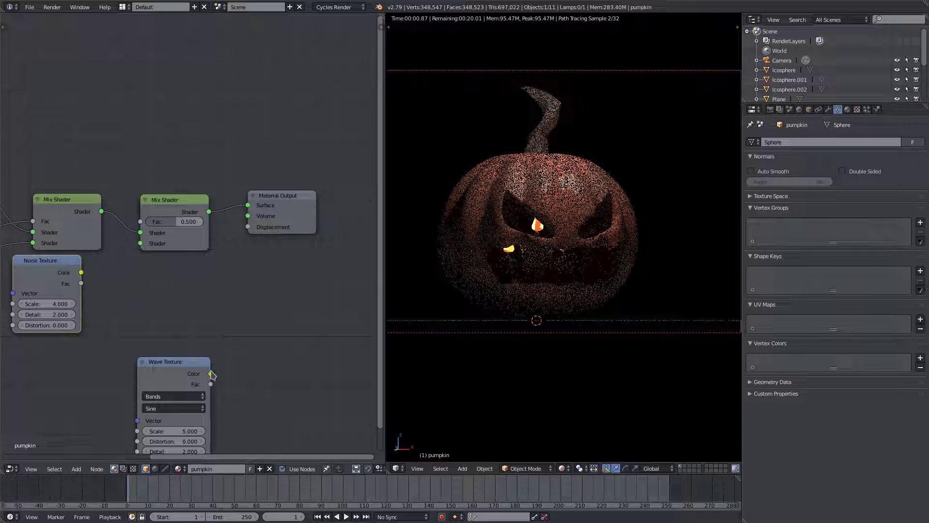
left_click_drag(211, 372, 210, 373)
left_click_drag(209, 298, 248, 227)
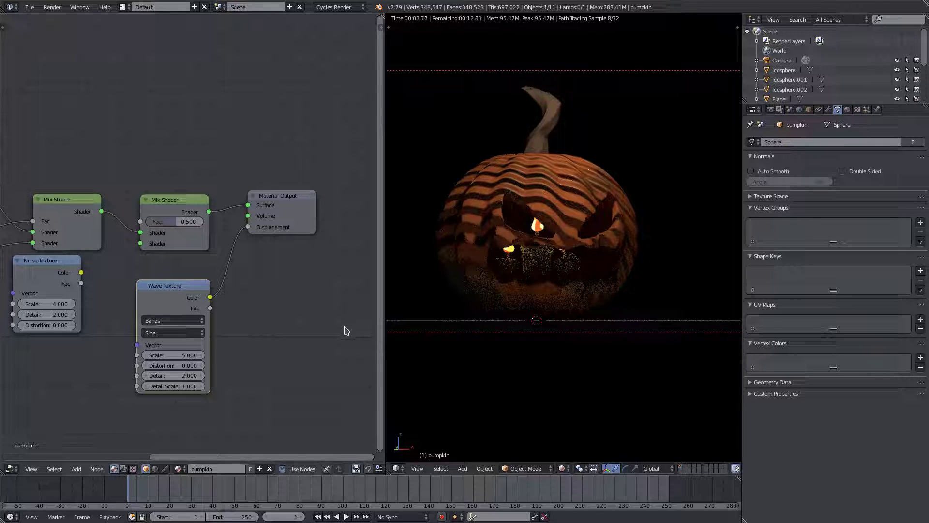
left_click_drag(278, 200, 335, 200)
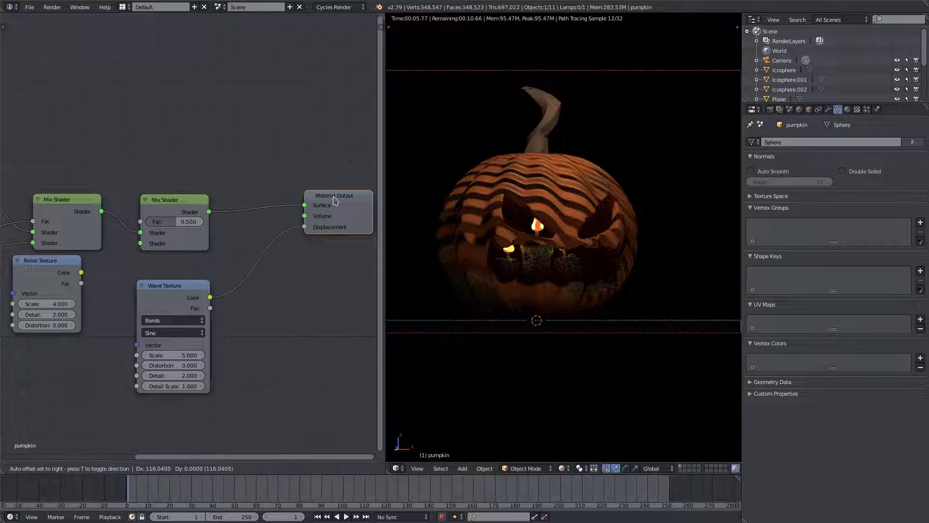
Insert a Mapping node on the link between the Wave Texture and the Material Output's Displacement
left_click(77, 468)
mouse_move(97, 396)
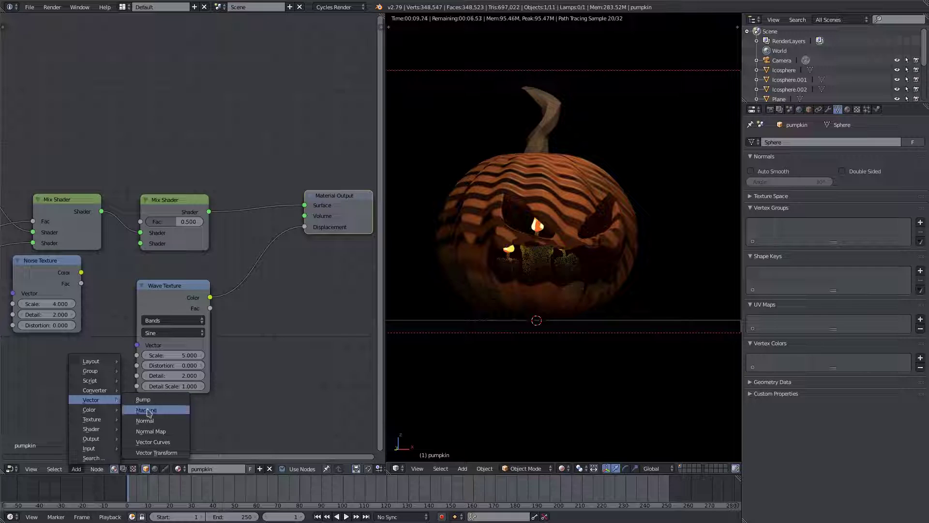
left_click(146, 410)
left_click(235, 330)
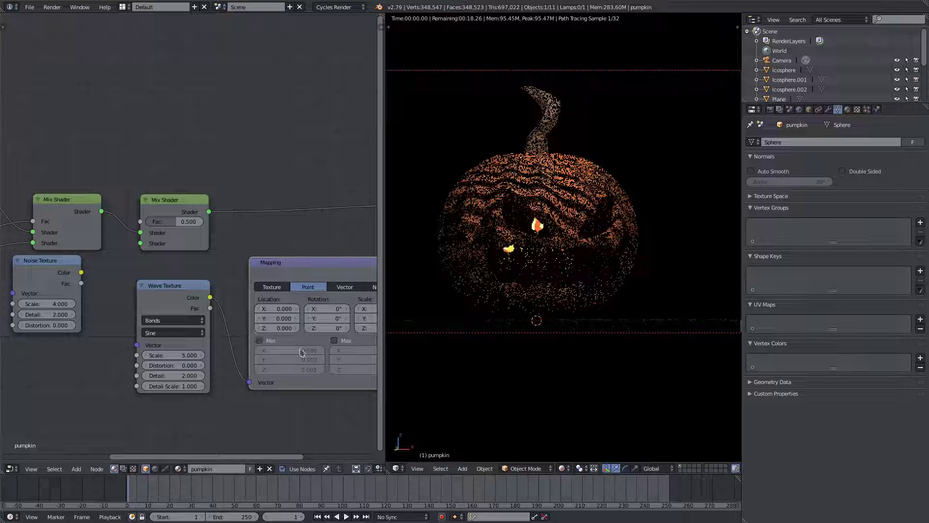
Try a Mapping rotation of X 12.9°, Y 24.7°, Z 11.5° and a location of X 11.2, Y 7.5
left_click_drag(318, 308, 333, 309)
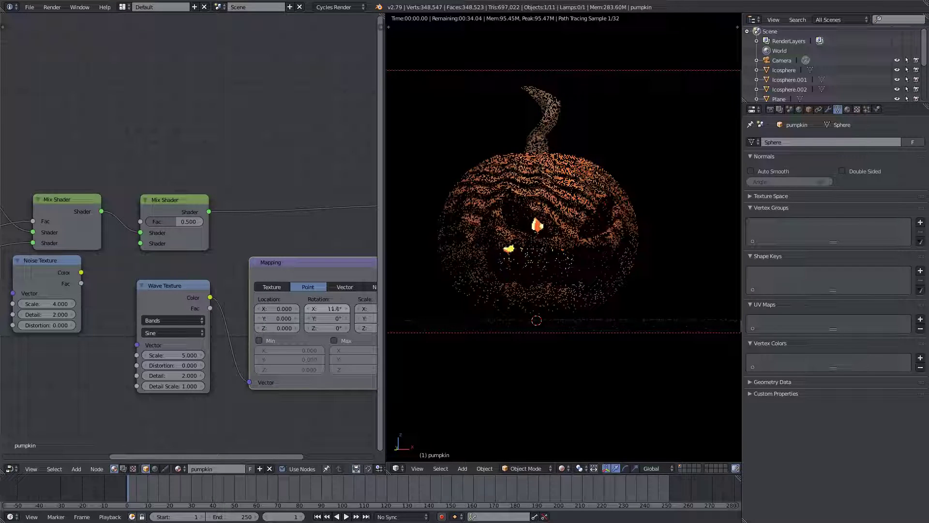
left_click_drag(334, 308, 339, 328)
middle_click_drag(340, 261, 183, 249)
left_click_drag(121, 297, 123, 317)
middle_click_drag(225, 322, 267, 312)
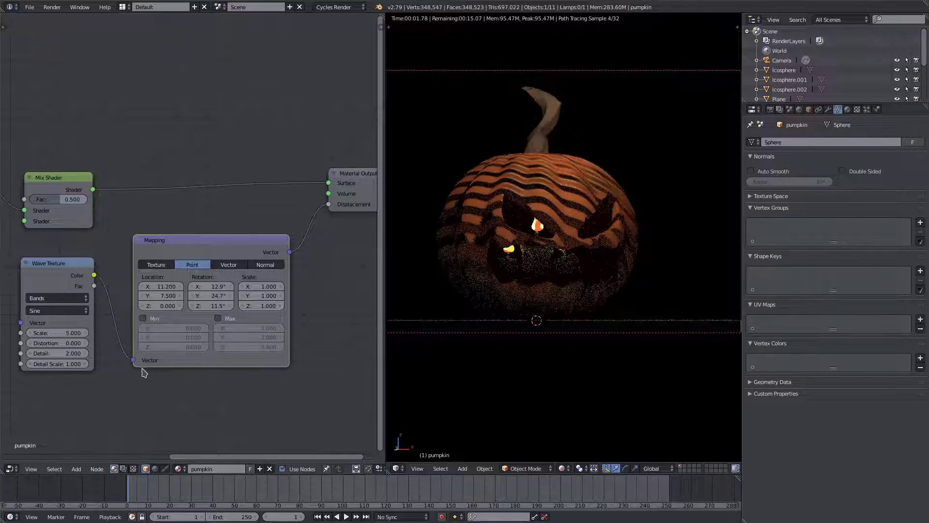
Reconnect the Wave Texture's Color directly to the Material Output's Displacement and delete the Mapping node
left_click_drag(133, 360, 339, 205)
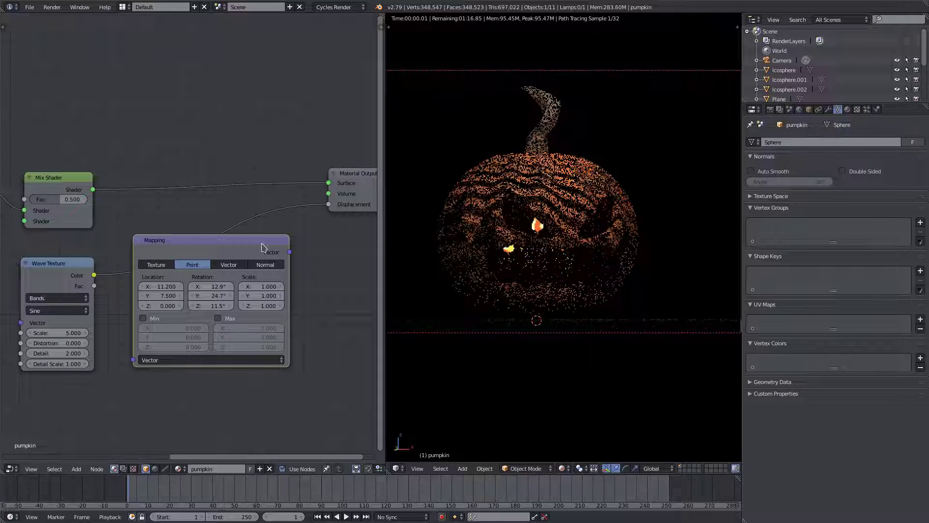
key("x")
Add a Texture Coordinate node below the Noise Texture and link its Generated output to the Wave Texture's Vector input
left_click(76, 468)
mouse_move(90, 421)
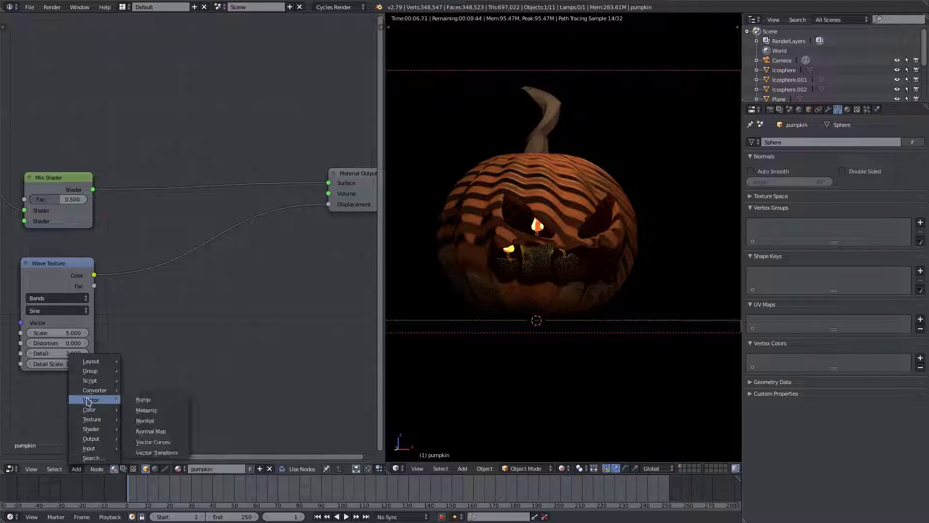
mouse_move(88, 392)
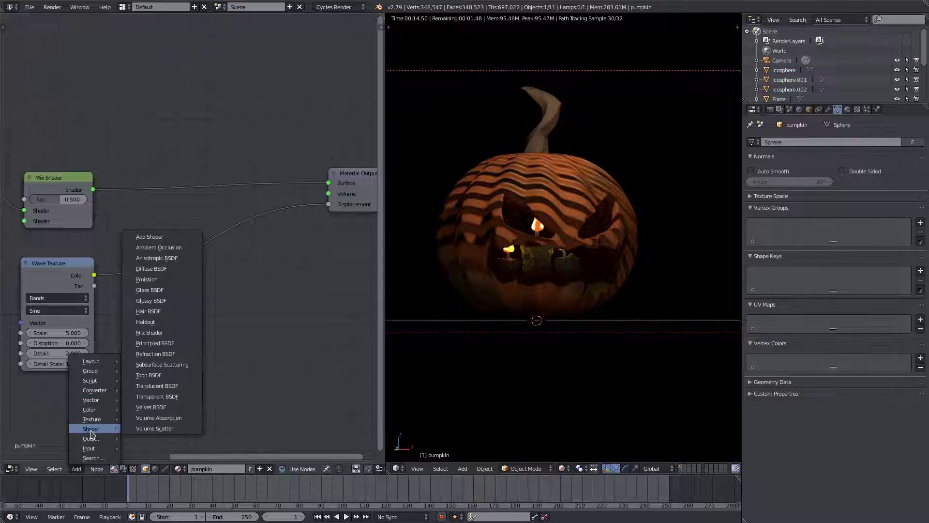
mouse_move(89, 451)
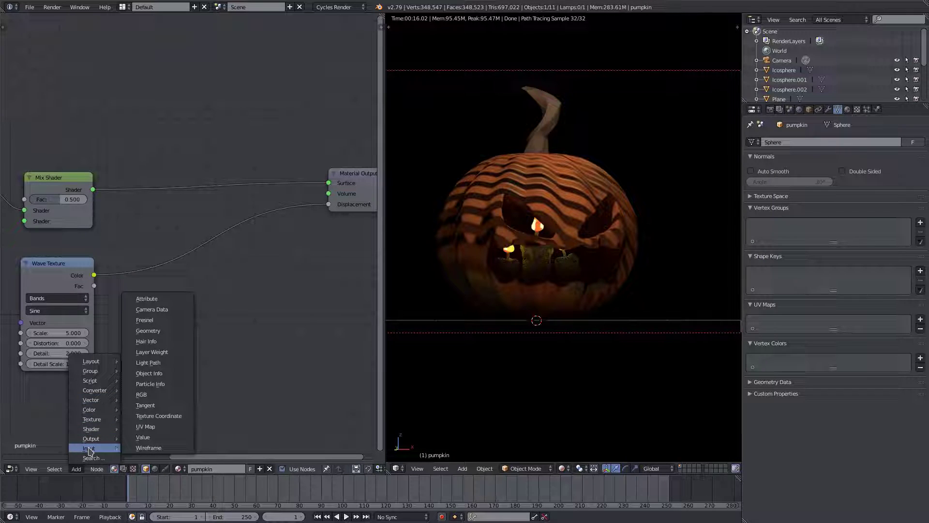
left_click(160, 415)
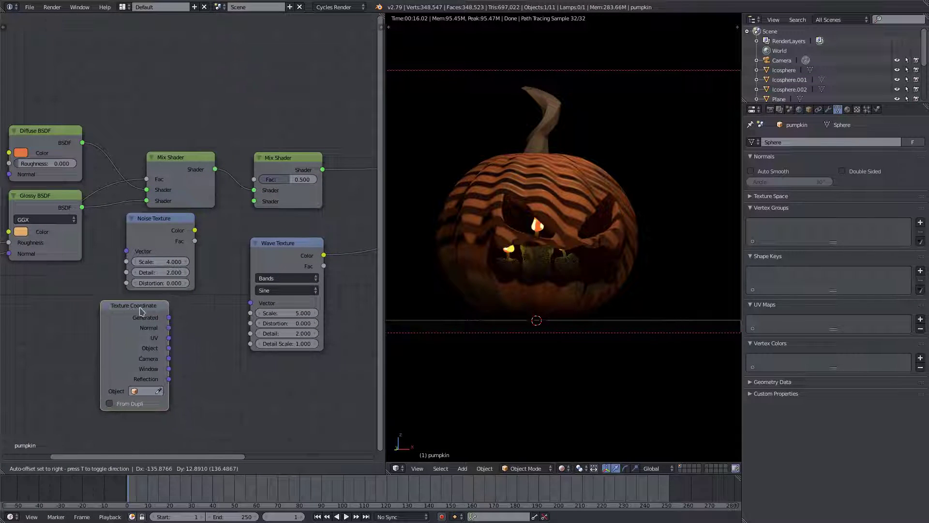
left_click(141, 311)
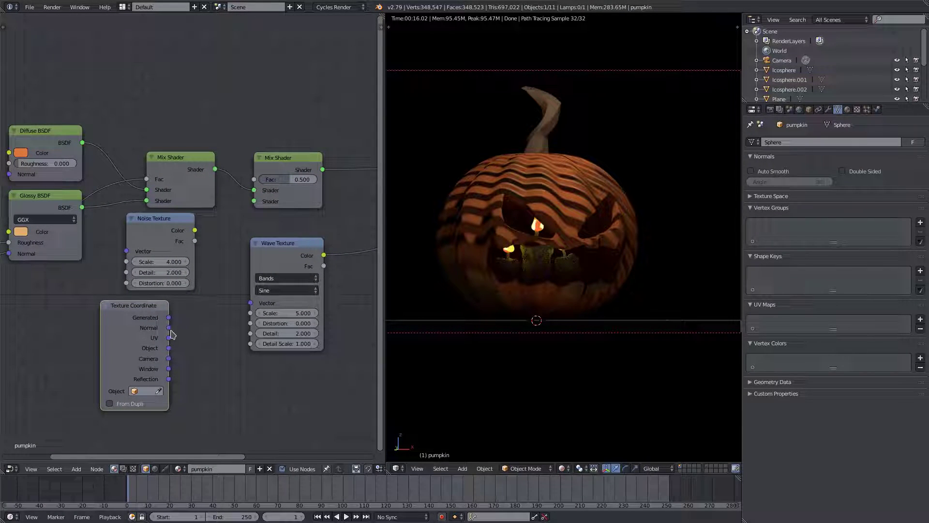
left_click_drag(169, 317, 250, 303)
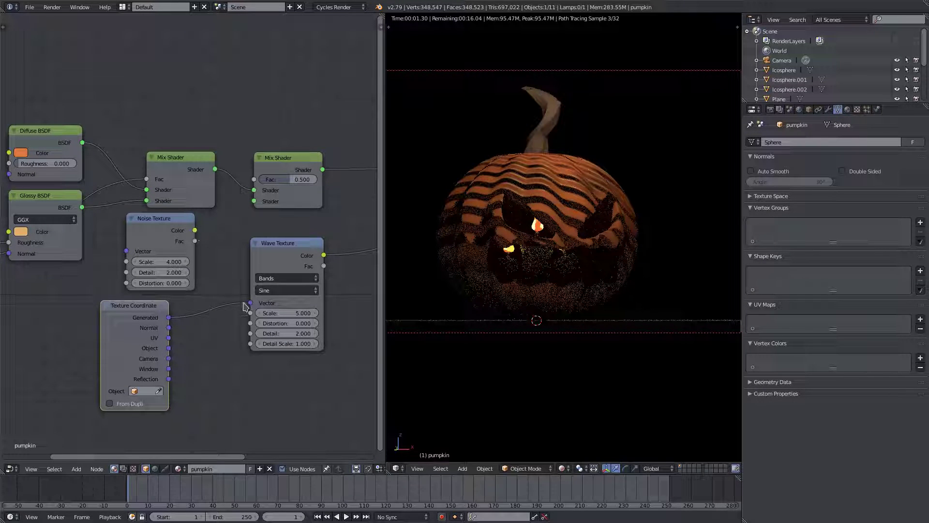
Link the Noise Texture's Color output to the Wave Texture's Scale input and delete the Texture Coordinate node
mouse_move(187, 226)
left_mouse_down()
mouse_move(229, 218)
mouse_move(189, 237)
left_mouse_up()
left_click_drag(198, 241, 250, 314)
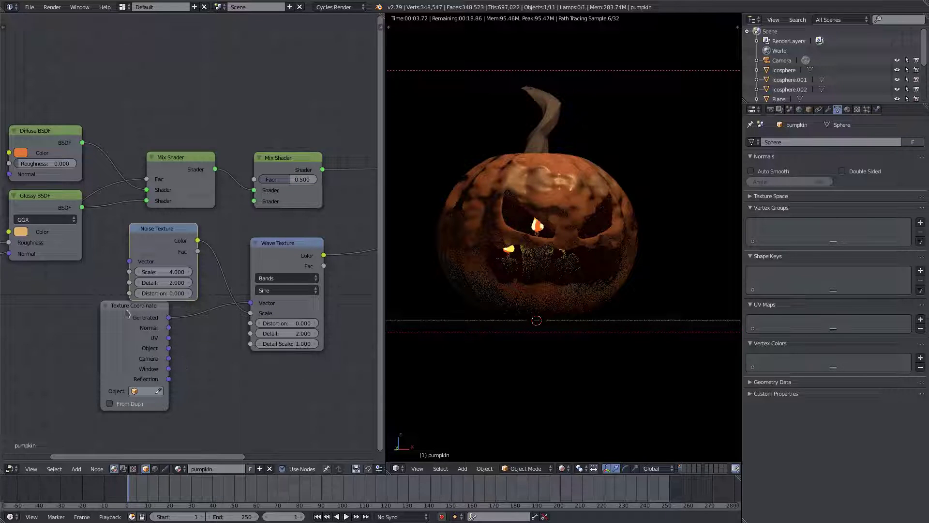
left_click_drag(125, 313, 154, 332)
key("x")
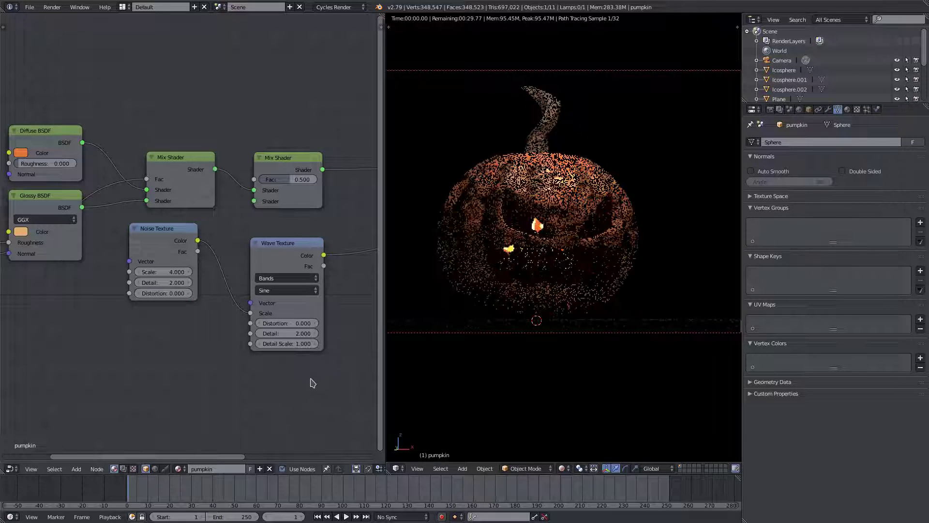
Align the Wave and Noise Texture nodes beneath the two Mix Shaders and move the Material Output close to them
middle_click_drag(336, 381, 242, 395)
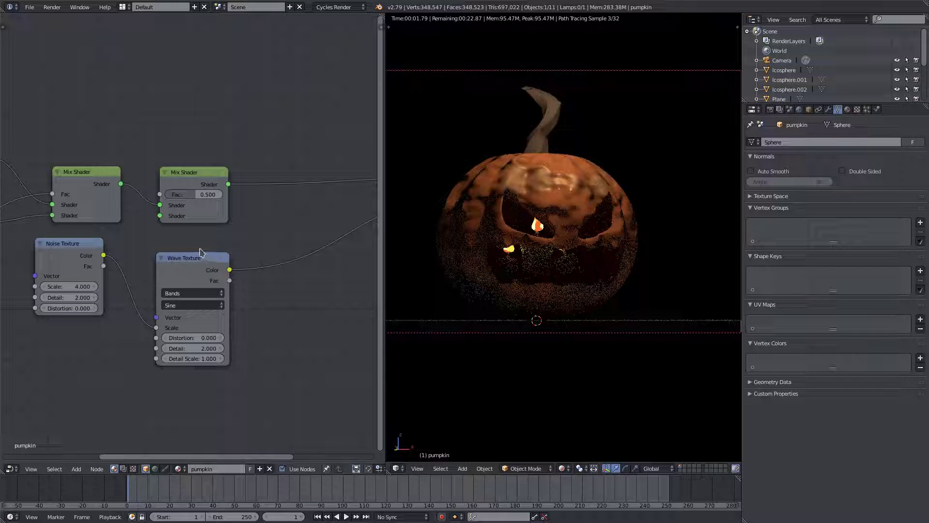
left_click_drag(211, 266, 213, 244)
left_click_drag(67, 257, 84, 248)
middle_click_drag(341, 310, 273, 318)
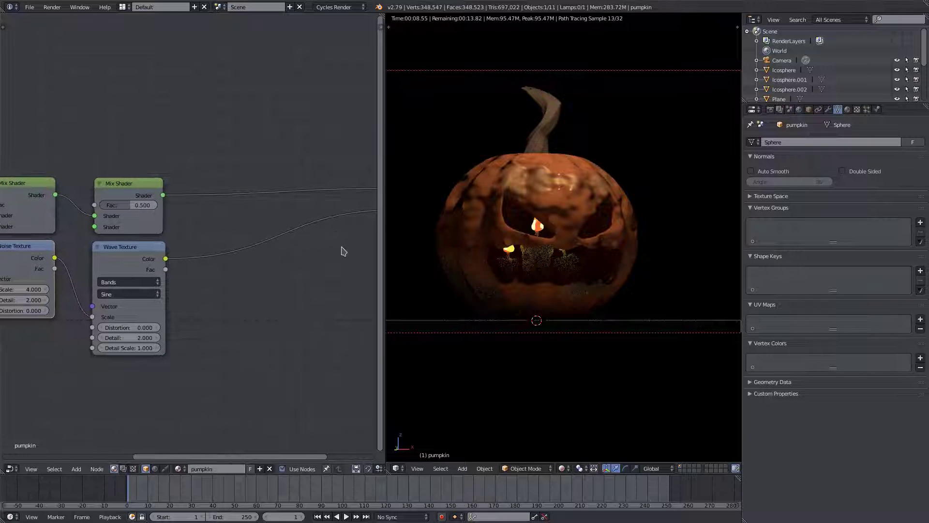
middle_click_drag(342, 247, 198, 258)
left_click_drag(291, 187, 135, 191)
middle_click_drag(128, 224, 311, 221)
Set the Noise Texture's Scale to 1
scroll(234, 281, "up", 1)
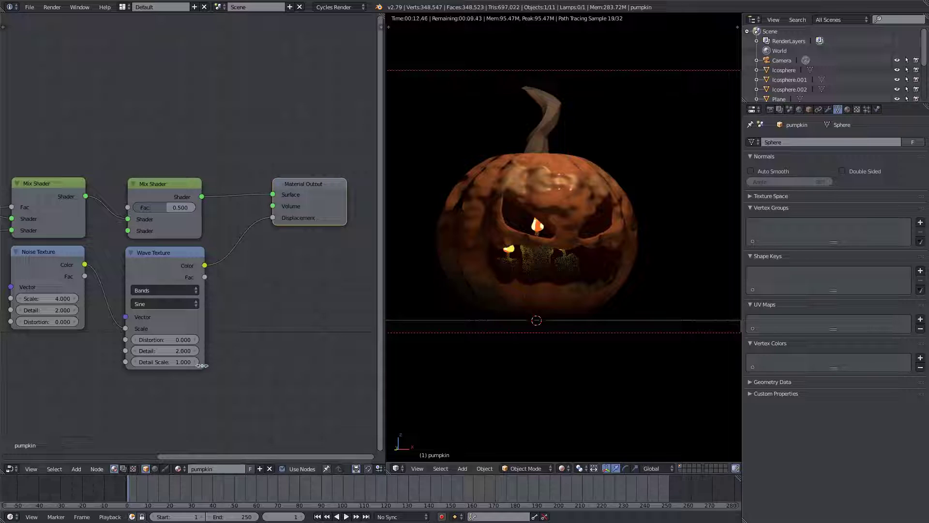
middle_click_drag(42, 309, 121, 305)
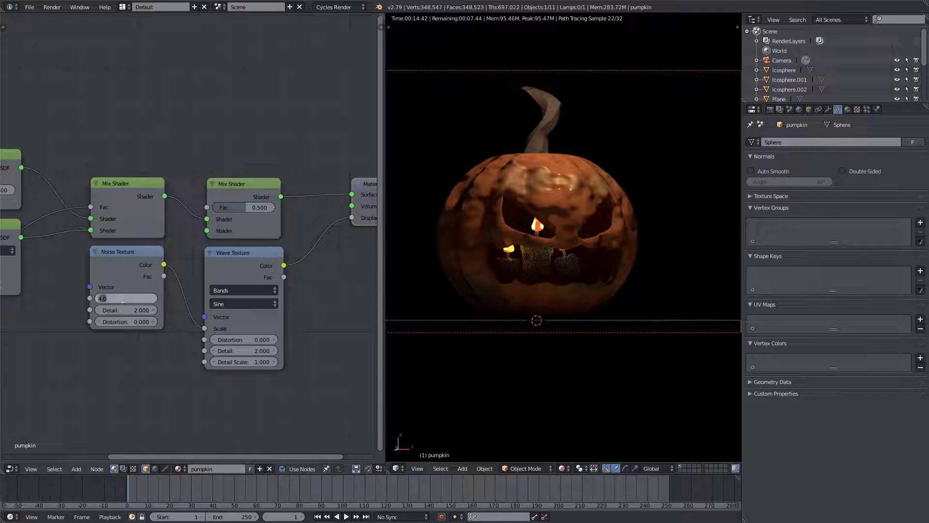
key("Return")
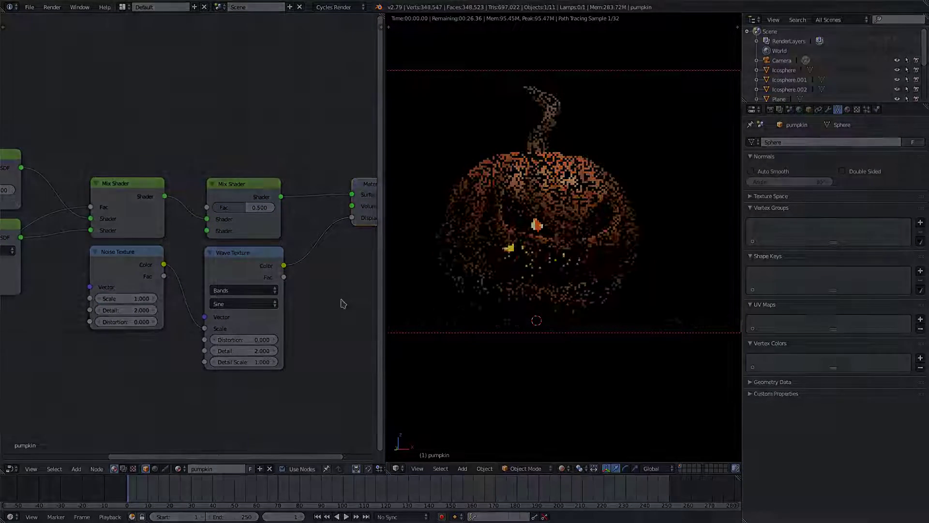